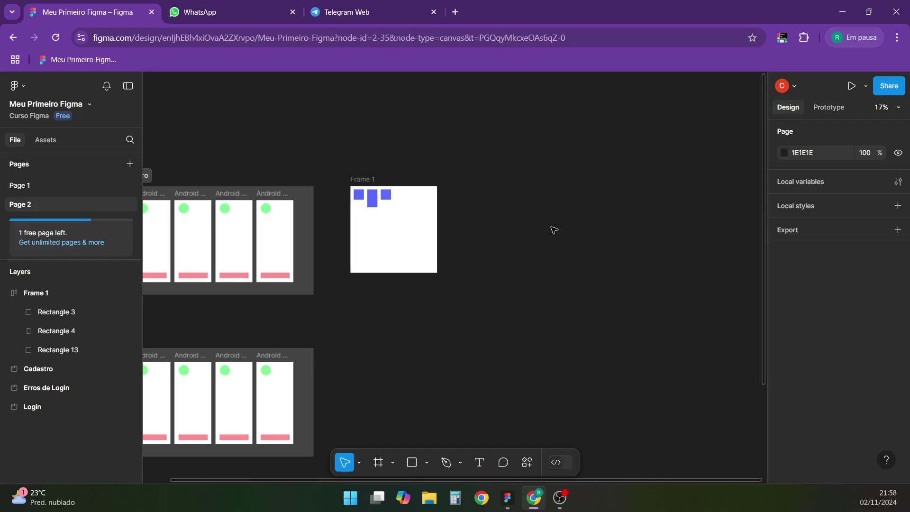
- Insert an iPhone 13 mini frame on an empty area of Page 2's canvas
scroll(528, 232, "up", 3)
scroll(567, 245, "up", 3)
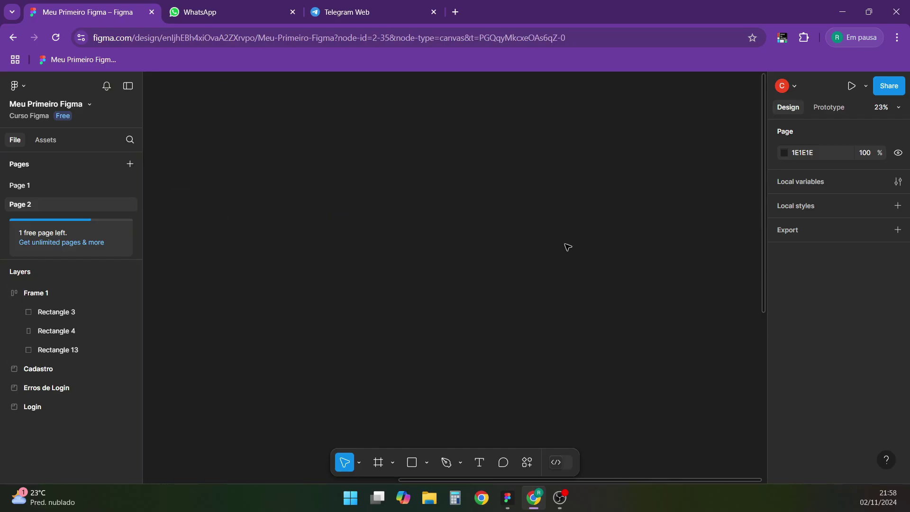
key("f")
left_click(792, 362)
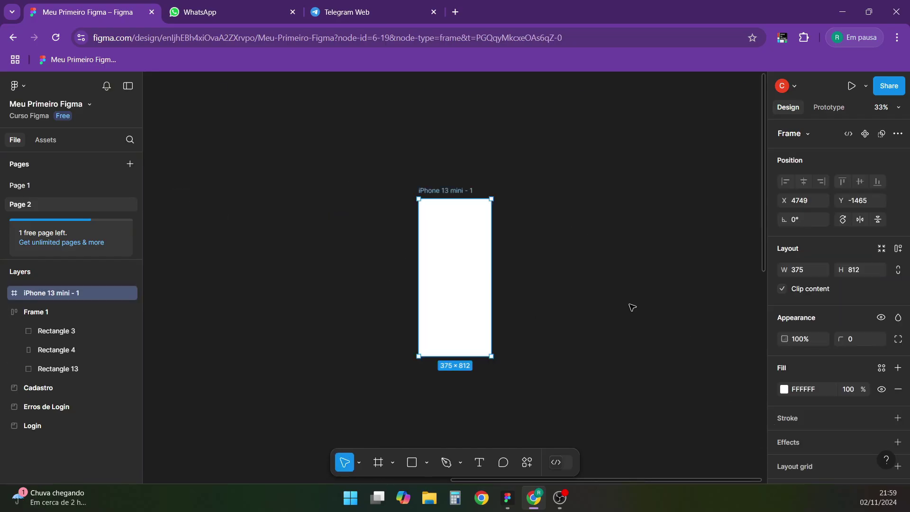
scroll(520, 305, "up", 3)
scroll(549, 362, "down", 1)
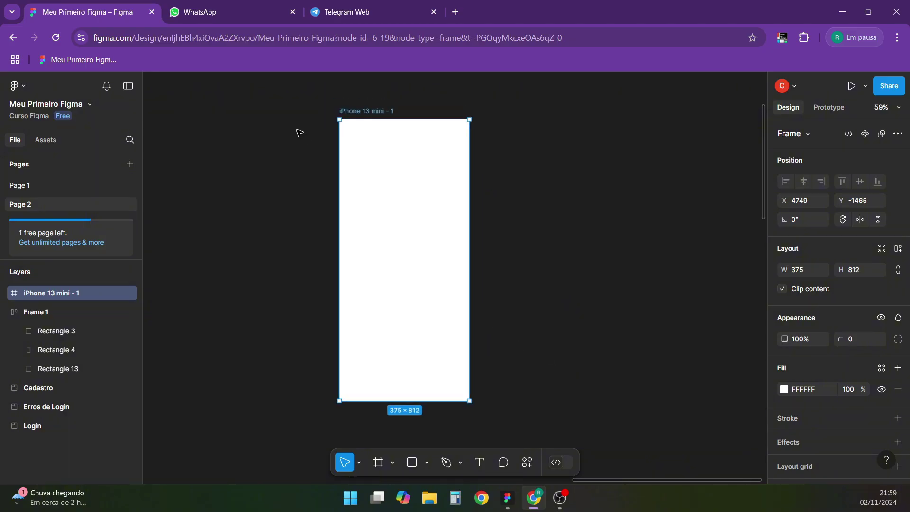
scroll(328, 176, "up", 2)
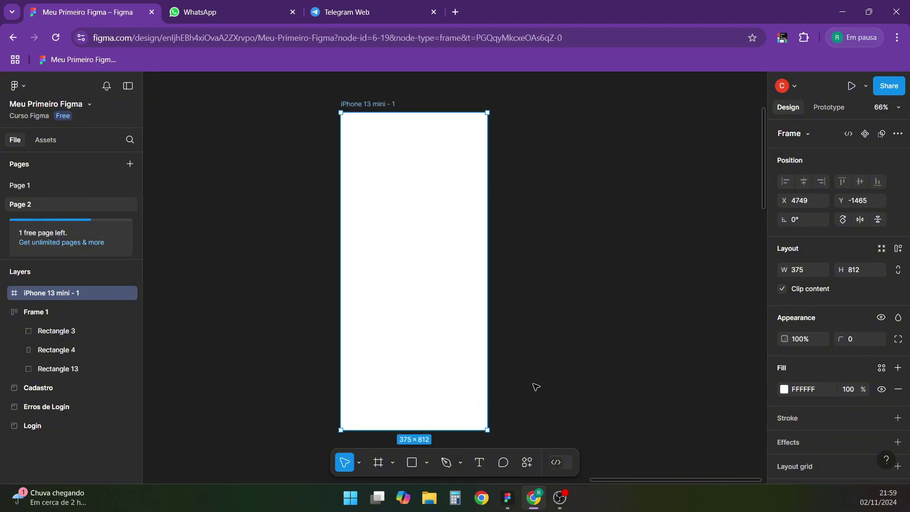
- Add a layout grid to the iPhone 13 mini frame
left_click(542, 378)
left_click(349, 114)
scroll(834, 403, "down", 2)
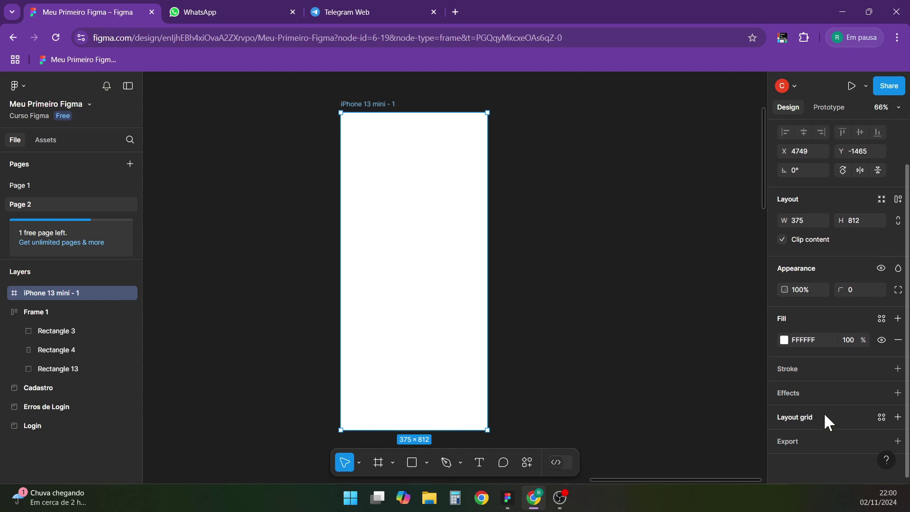
left_click(812, 417)
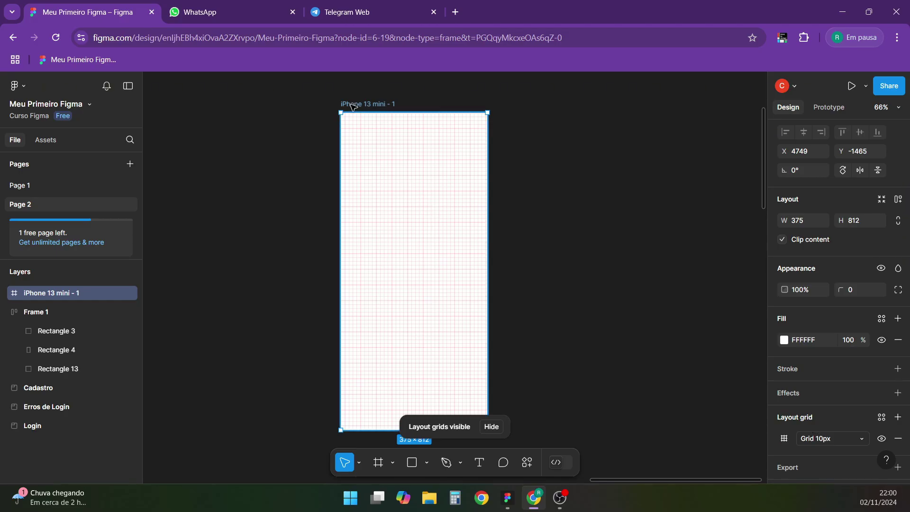
scroll(356, 124, "up", 5)
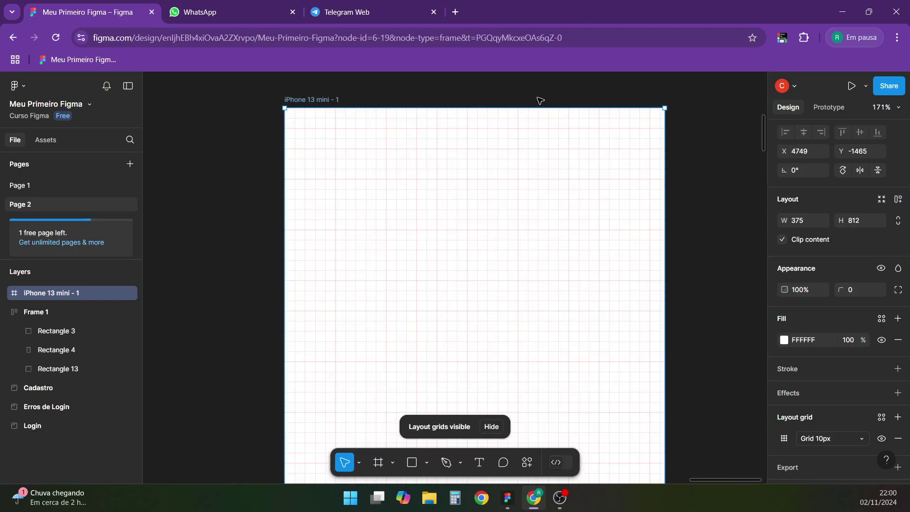
scroll(412, 304, "down", 2)
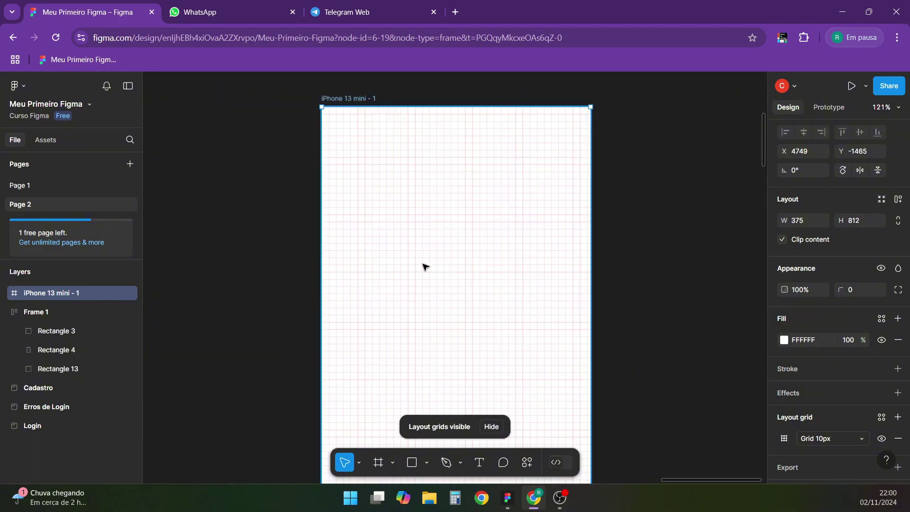
scroll(425, 267, "up", 1)
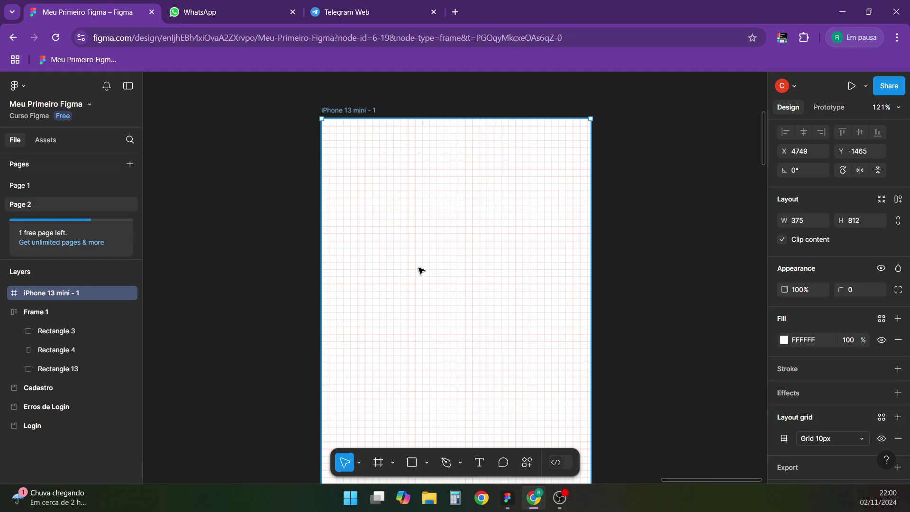
- Open the iPhone 13 mini frame's layout grid settings and change the grid type to Columns
scroll(806, 417, "down", 1)
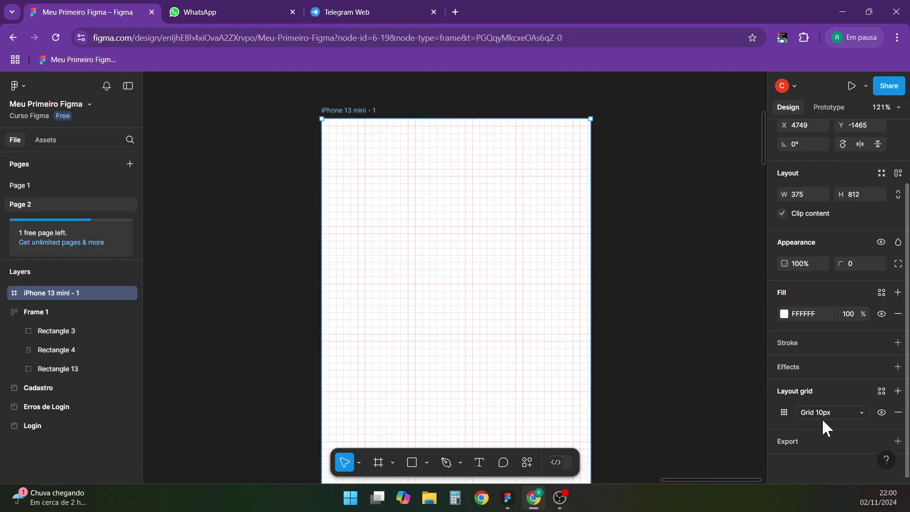
left_click(825, 415)
left_click(789, 411)
left_click(784, 411)
left_click(829, 413)
left_click(835, 422)
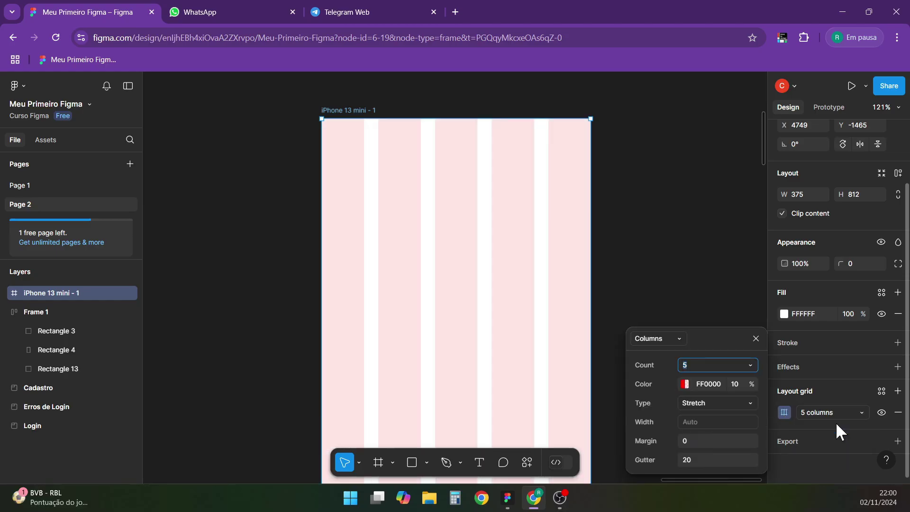
- Alternate the phone frame's layout grid between Rows and Columns, finishing on Rows
left_click(835, 417)
left_click(839, 424)
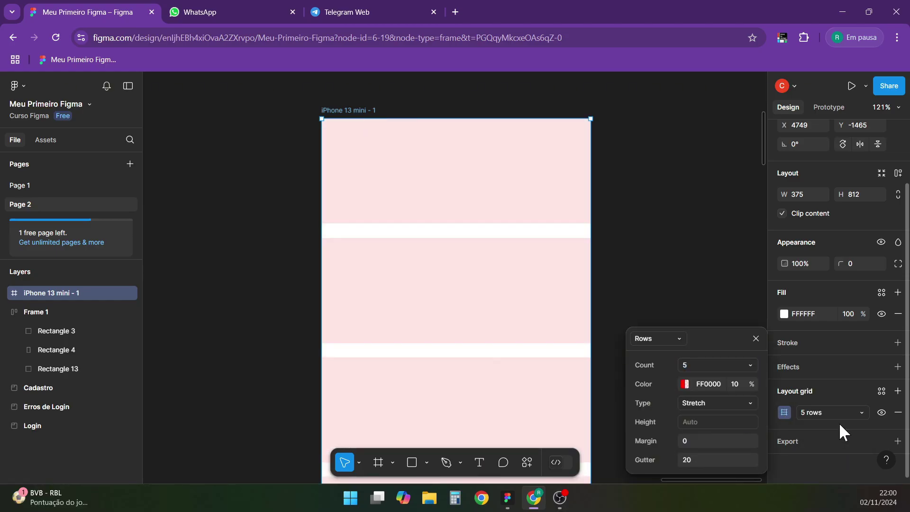
left_click(841, 413)
left_click(843, 401)
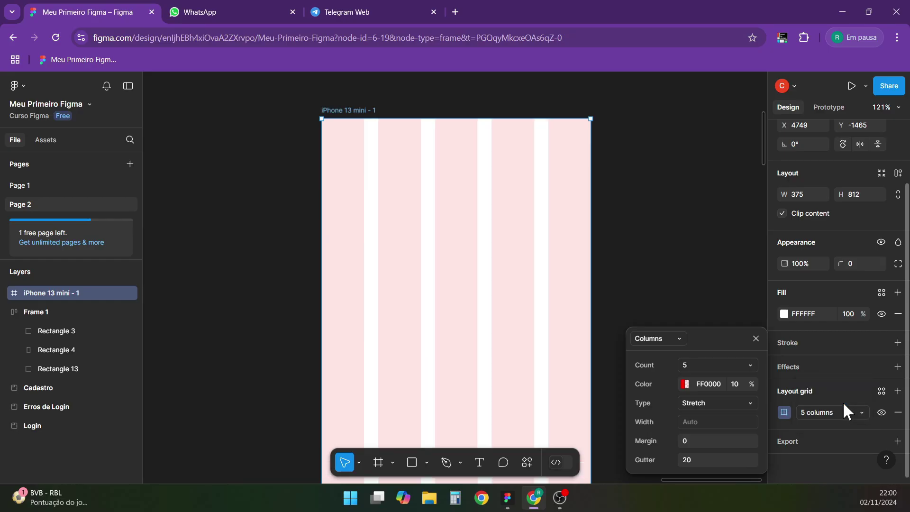
left_click(826, 413)
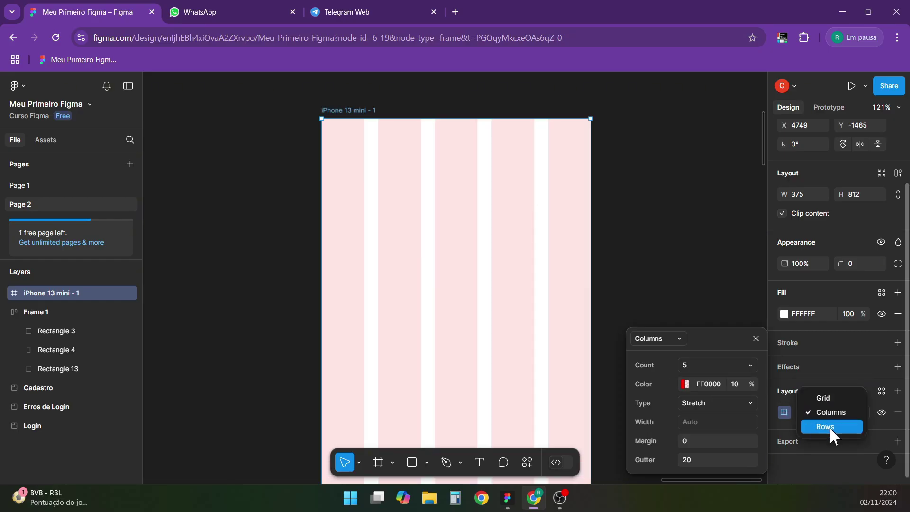
left_click(831, 428)
scroll(548, 274, "down", 3)
scroll(404, 234, "down", 4)
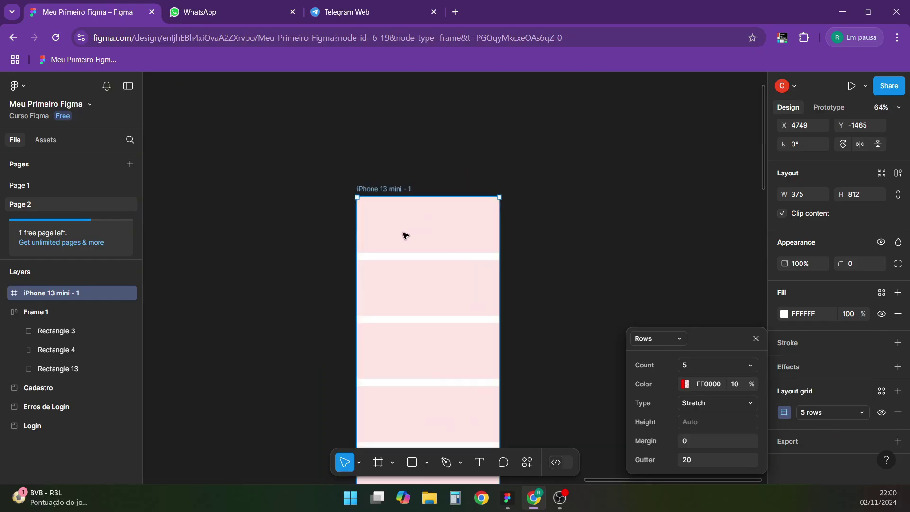
scroll(465, 248, "up", 2)
scroll(450, 275, "up", 5)
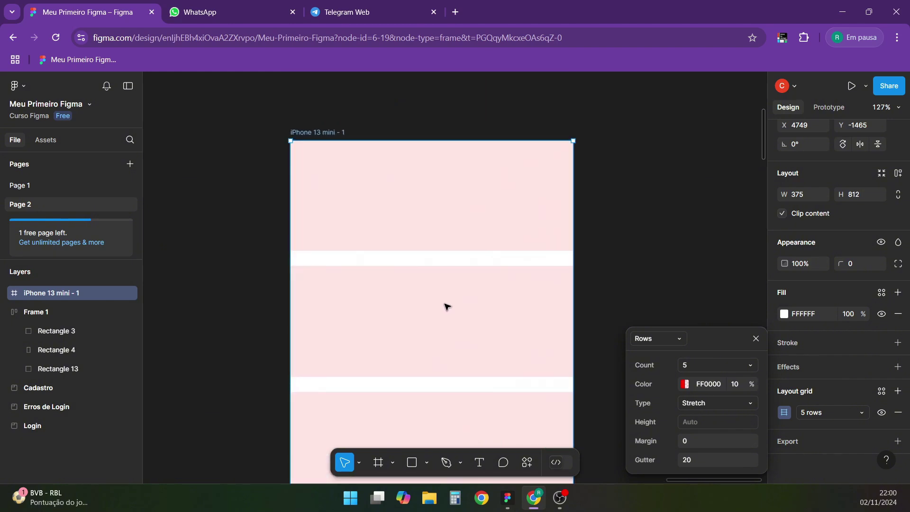
- Set the phone frame's layout grid back to Columns and toggle its visibility off and on
left_click(829, 410)
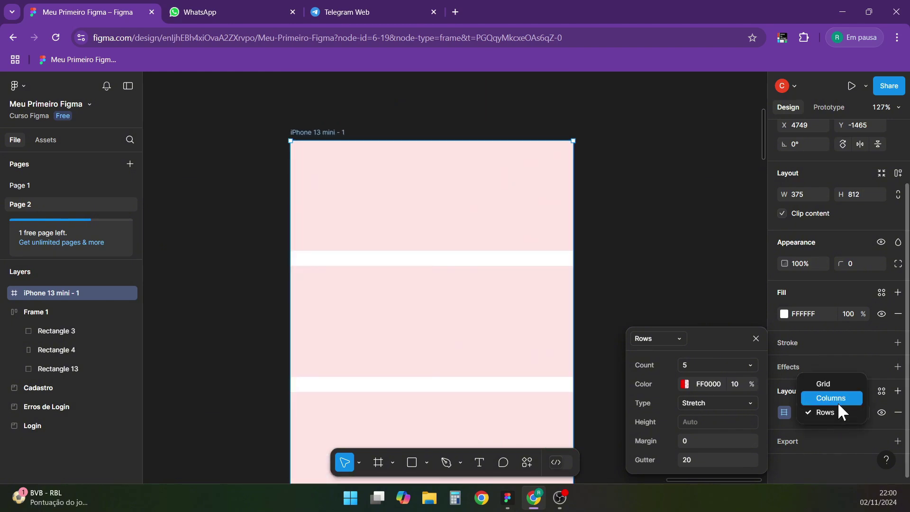
left_click(838, 402)
left_click(881, 413)
left_click(881, 413)
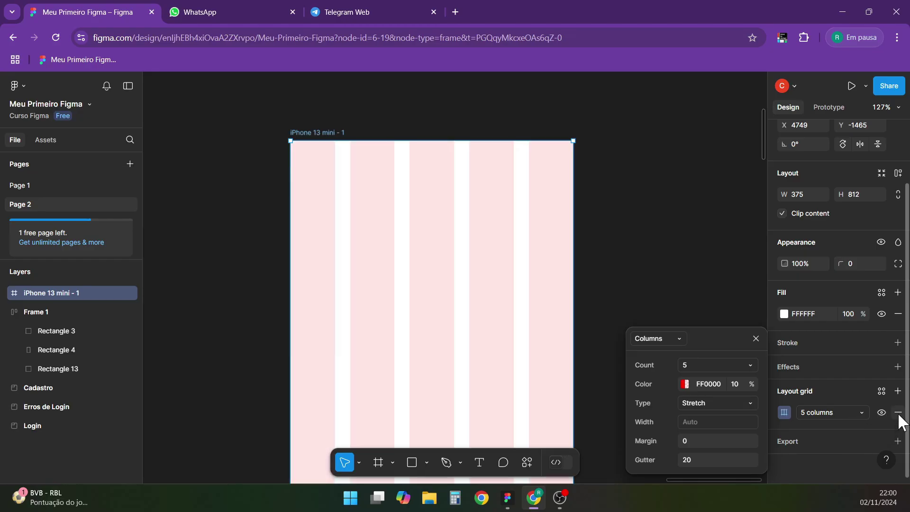
left_click(783, 413)
left_click(783, 413)
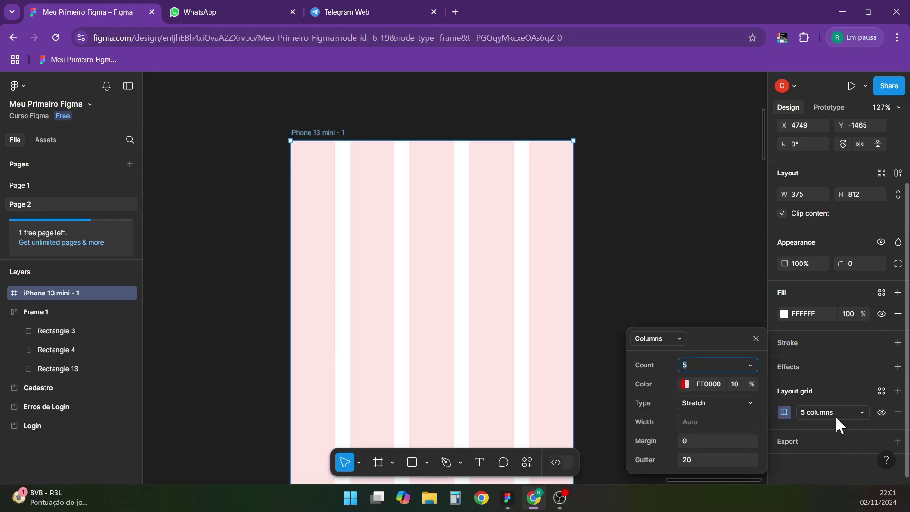
- Change the phone frame's layout grid type to Grid with a size of 8
left_click(834, 413)
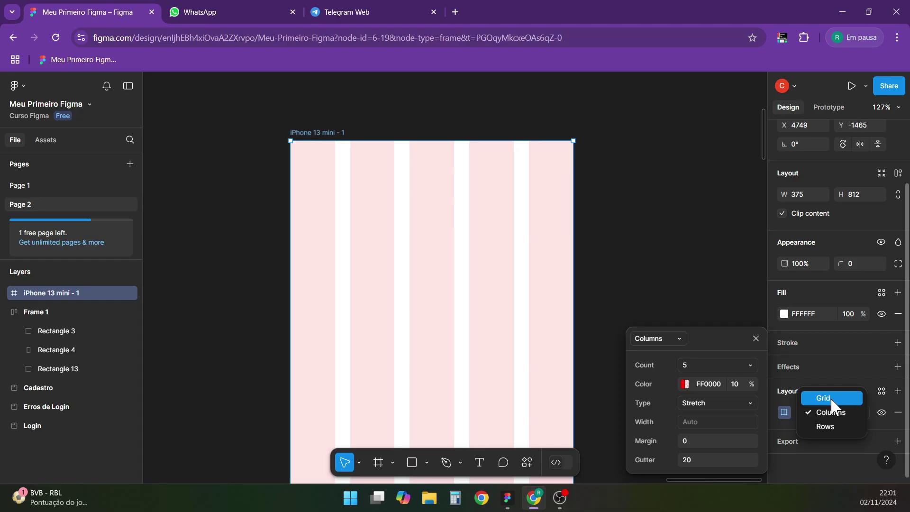
left_click(831, 398)
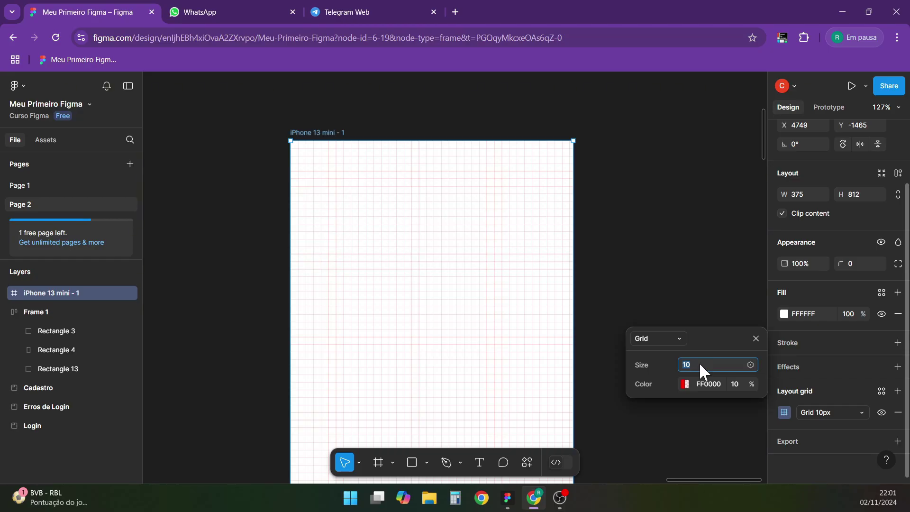
key("Return")
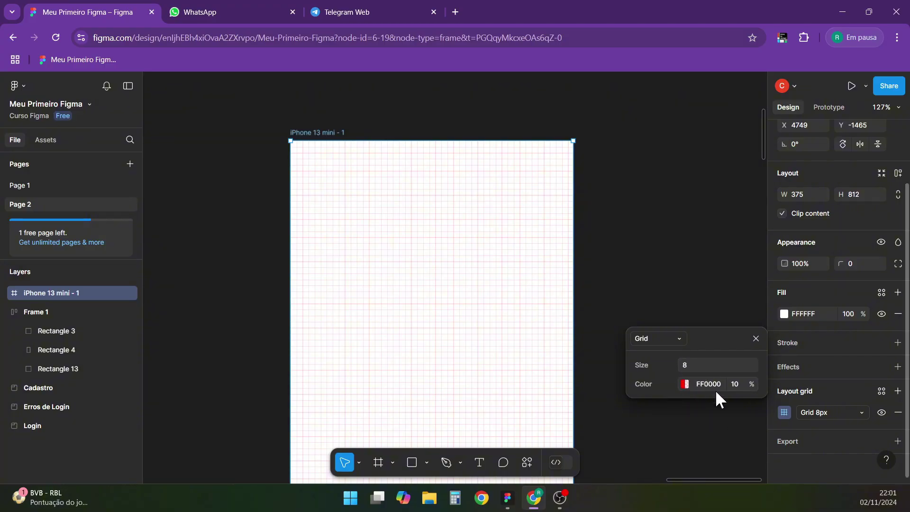
- Change the phone frame's layout grid to Columns with a count of 4
left_click(819, 413)
left_click(827, 427)
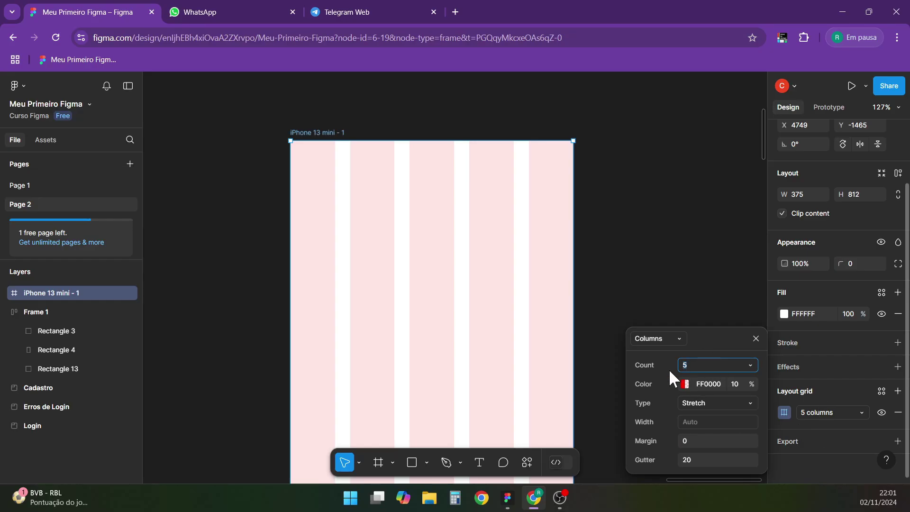
type("4")
key("Return")
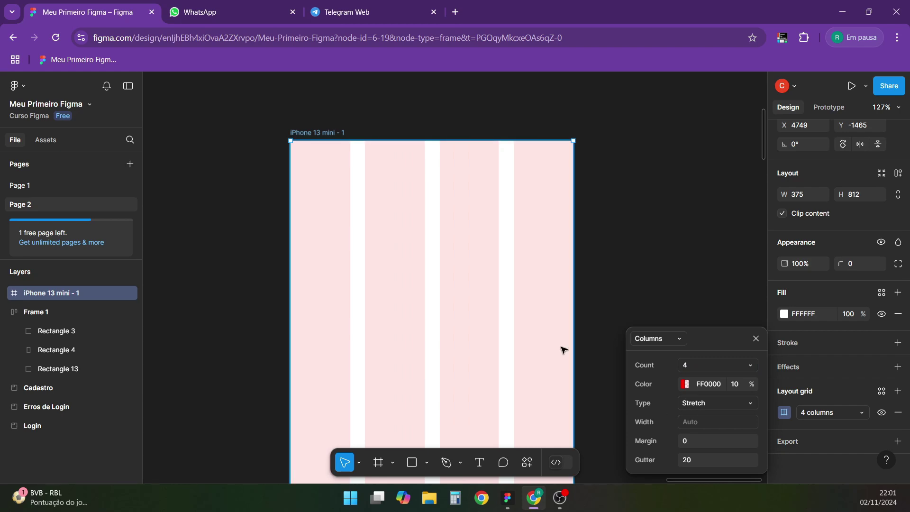
- Insert an iPad mini 8.3 tablet frame beside the iPhone 13 mini frame
scroll(266, 235, "down", 10)
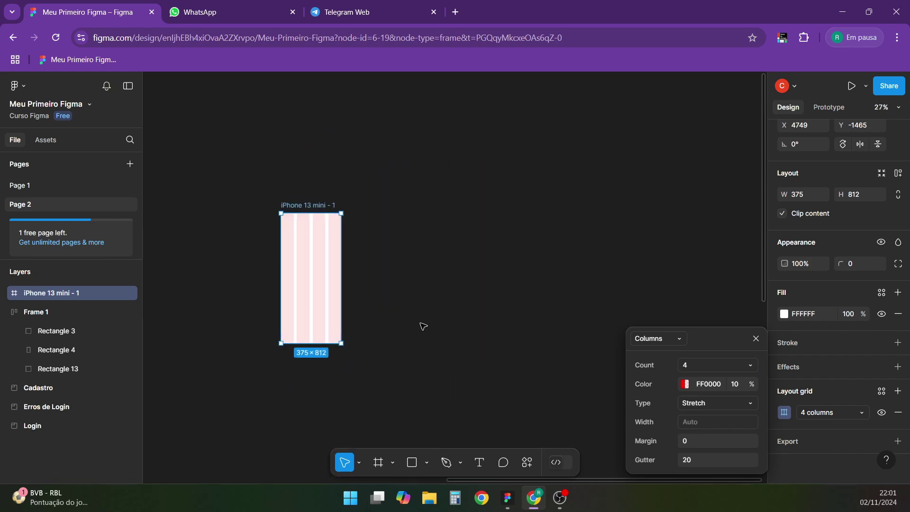
left_click(459, 290)
scroll(449, 308, "up", 1)
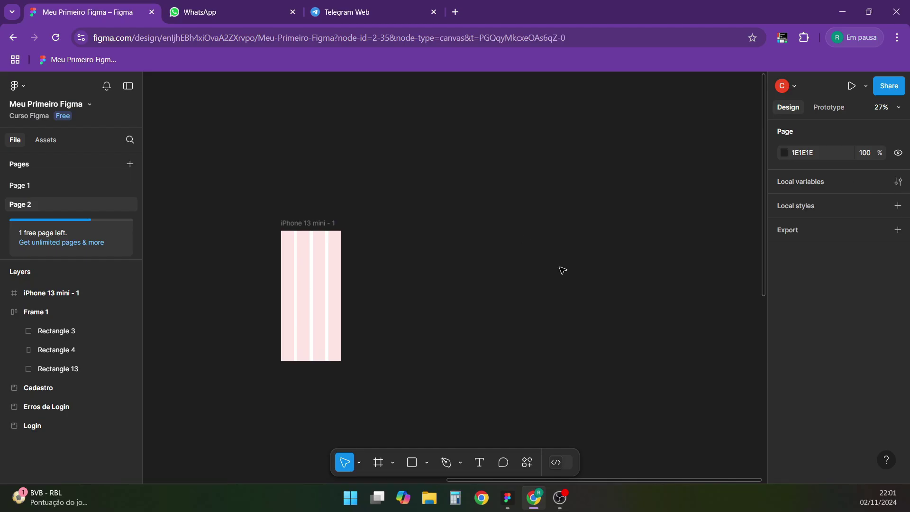
left_click(378, 462)
left_click(779, 152)
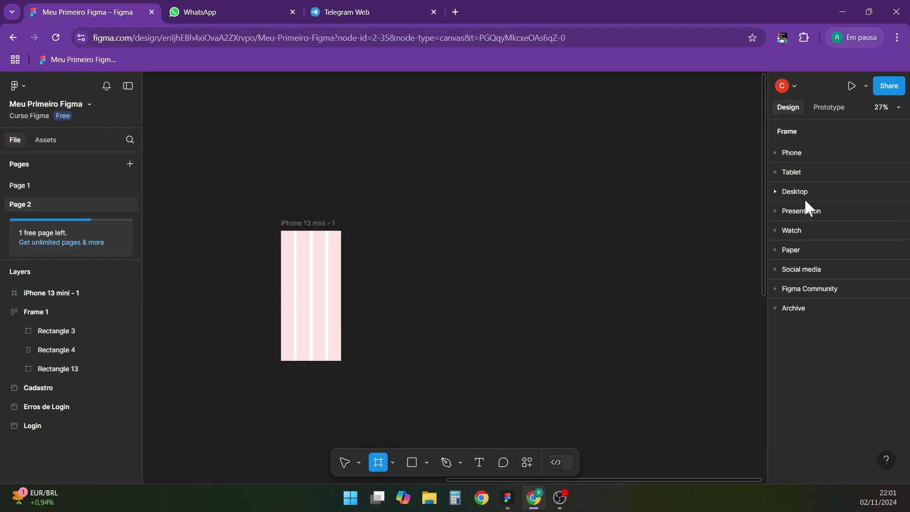
left_click(776, 173)
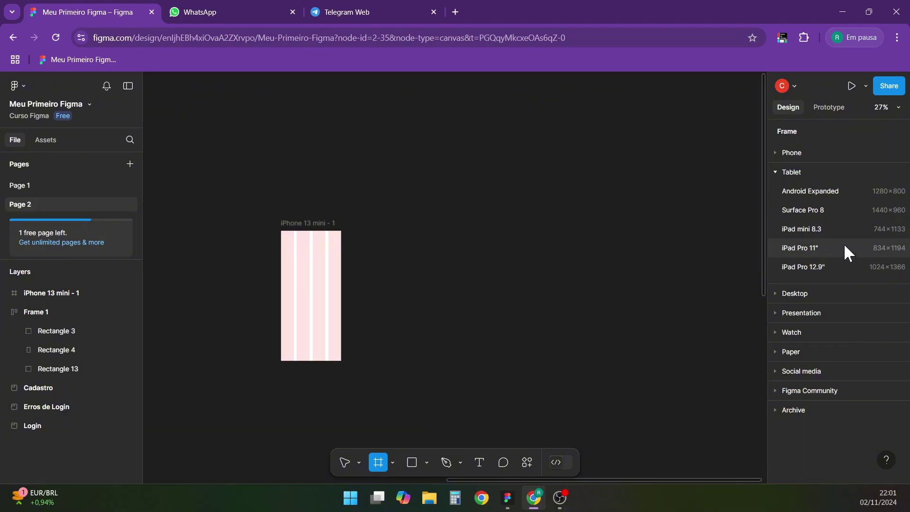
left_click(841, 231)
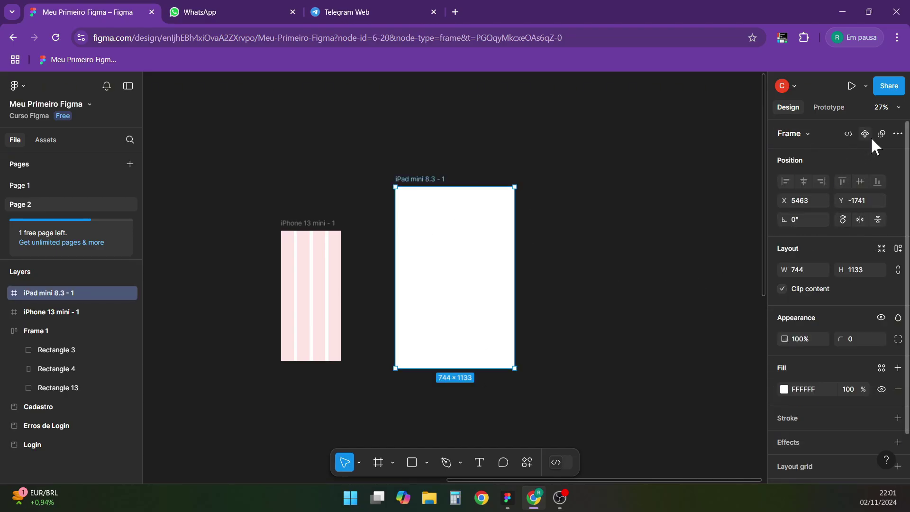
- Rotate the iPad mini 8.3 frame to landscape and align its top edge with the iPhone 13 mini frame
scroll(844, 311, "down", 2)
scroll(833, 364, "up", 2)
left_click(843, 219)
left_click_drag(392, 237, 393, 226)
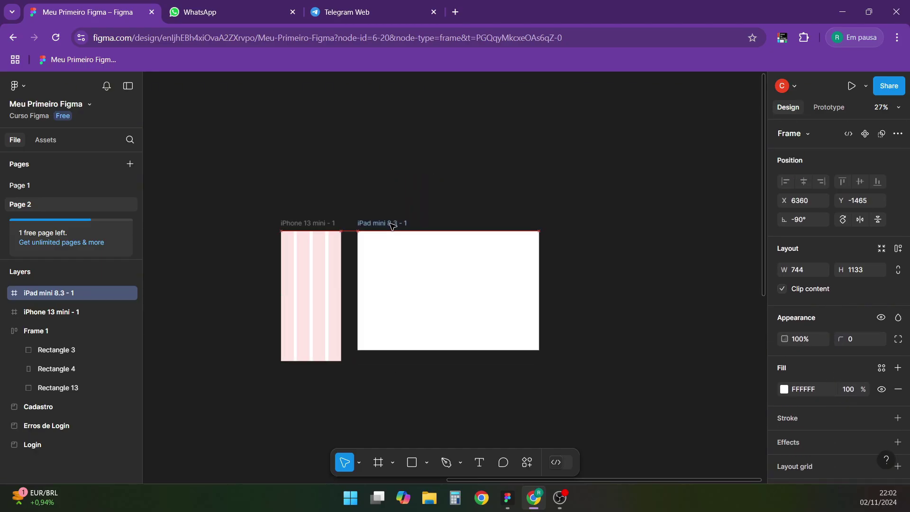
- Add a Desktop 1440 × 1024 frame right of the iPad mini frame, with its top edge level with the other frames
left_click(628, 236)
left_click(378, 462)
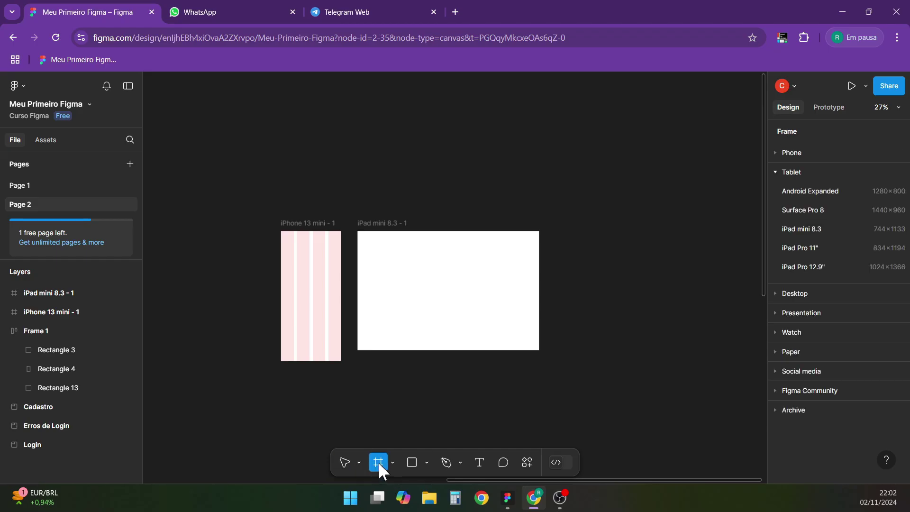
left_click(775, 172)
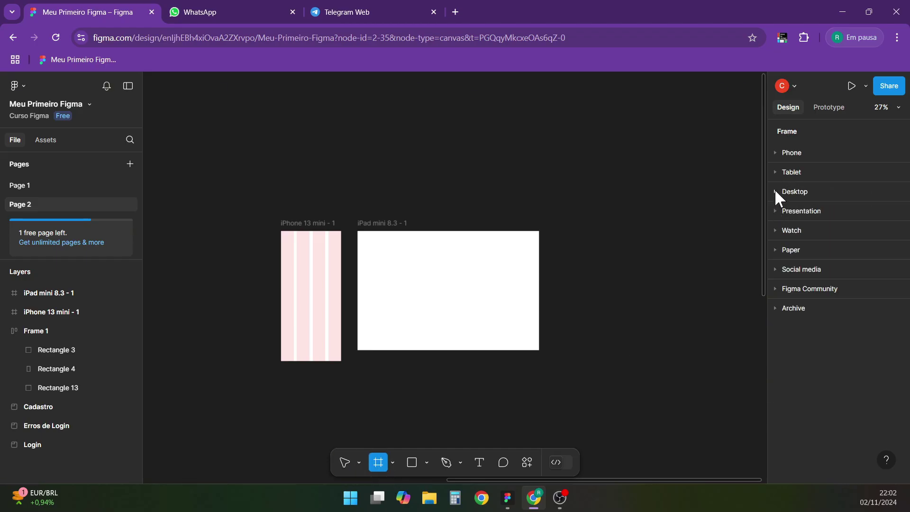
left_click(775, 190)
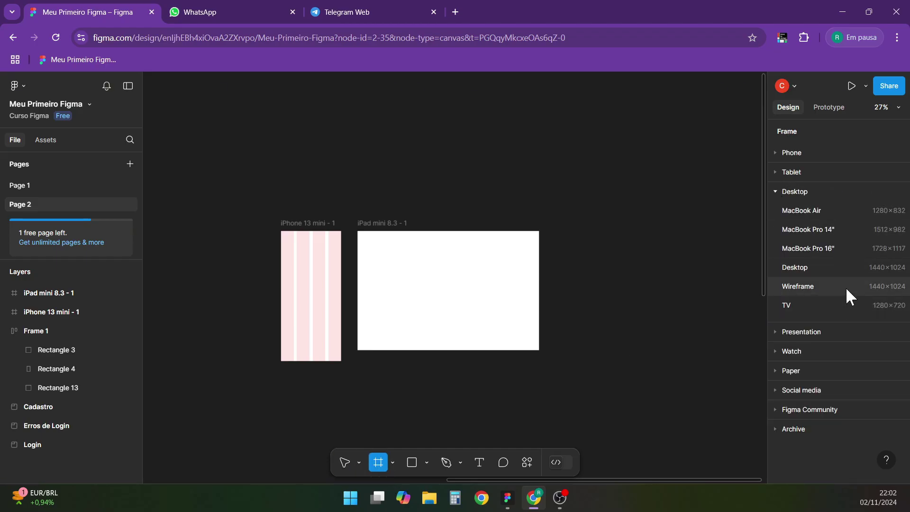
left_click(832, 267)
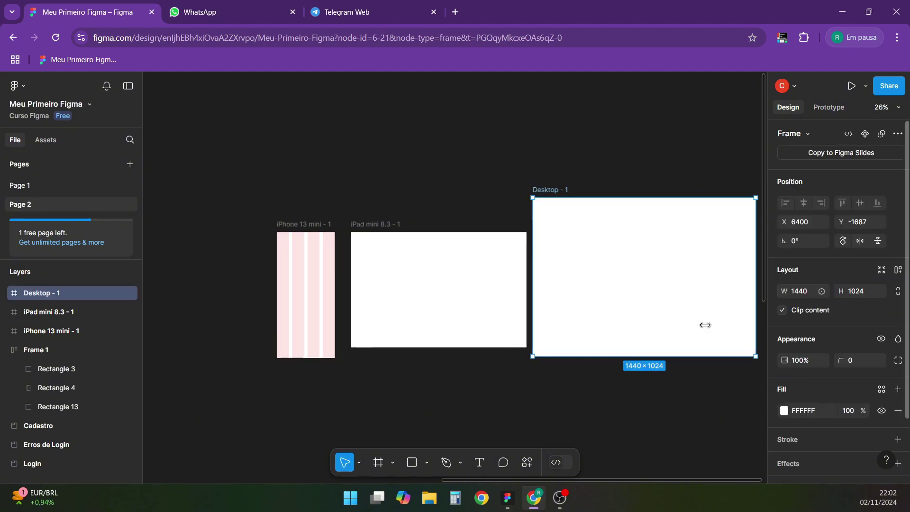
scroll(390, 284, "up", 5)
scroll(316, 228, "down", 5)
scroll(291, 309, "up", 4)
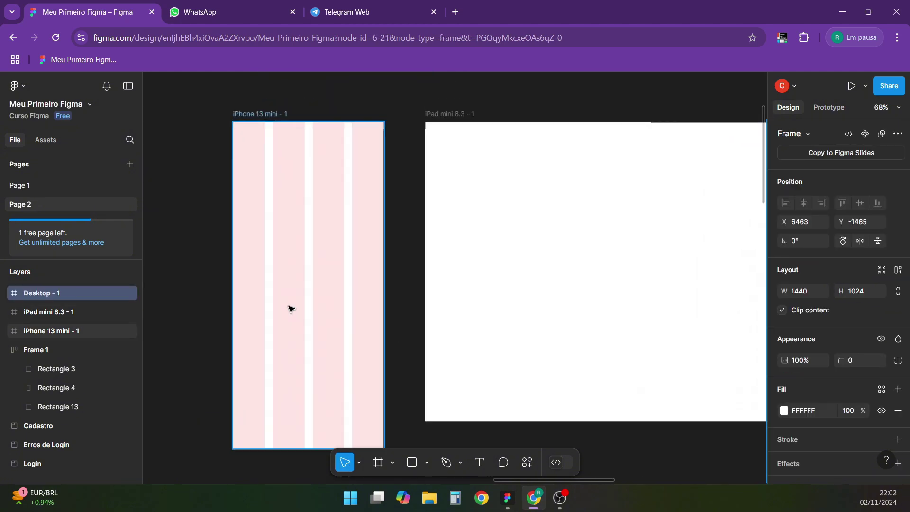
- Set the margin of the iPhone 13 mini frame's column grid to 16, keeping the Stretch type
left_click(331, 169)
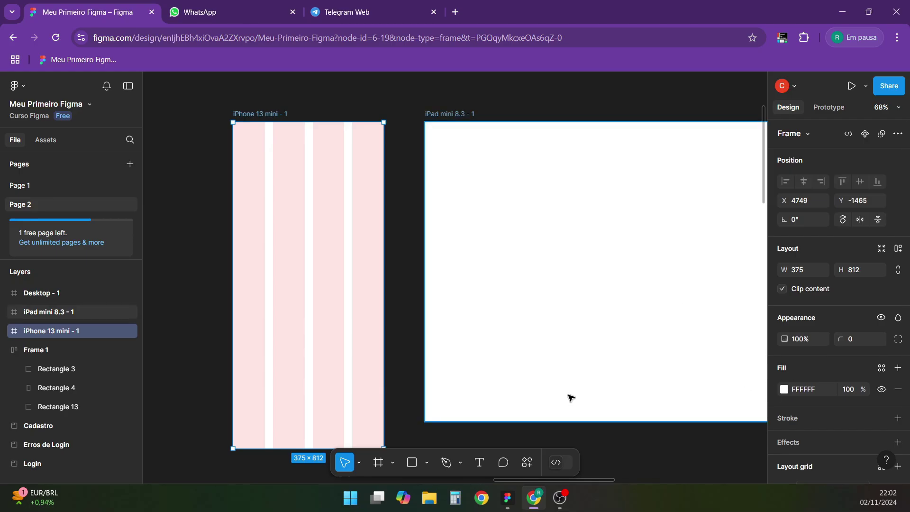
scroll(782, 417, "down", 2)
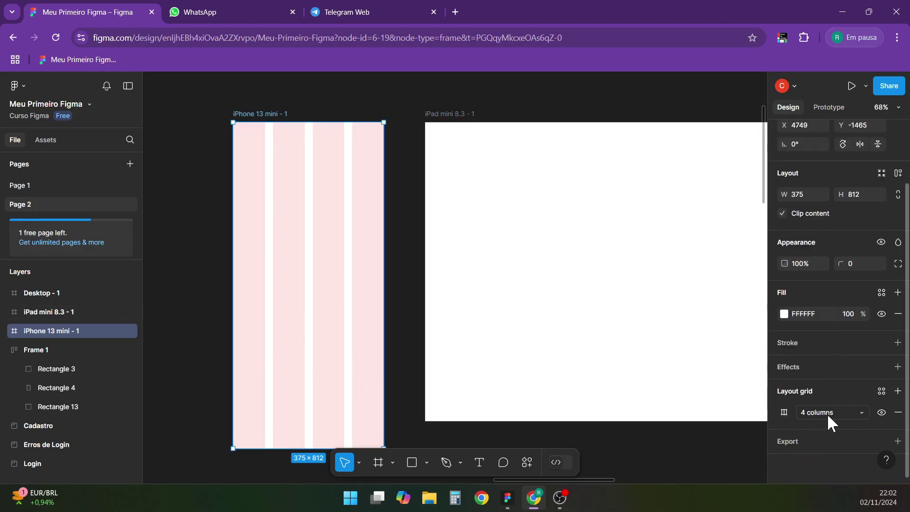
left_click(784, 412)
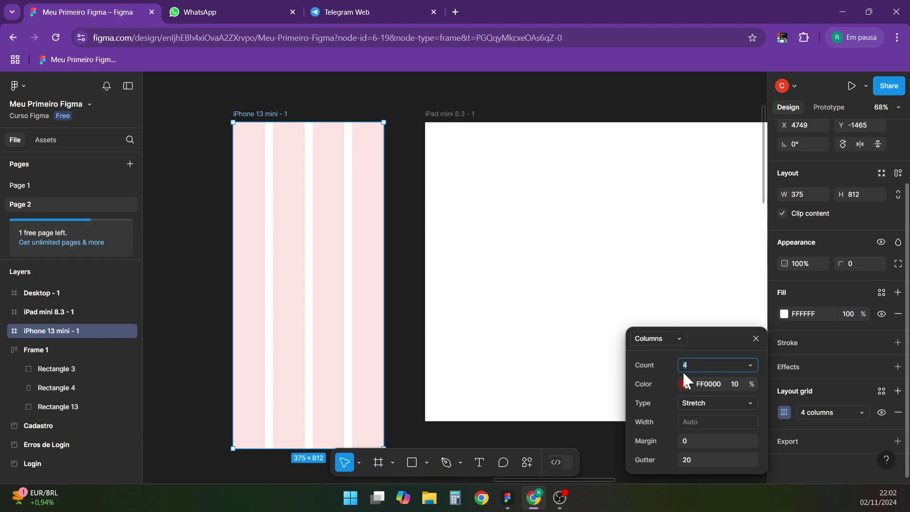
left_click(707, 402)
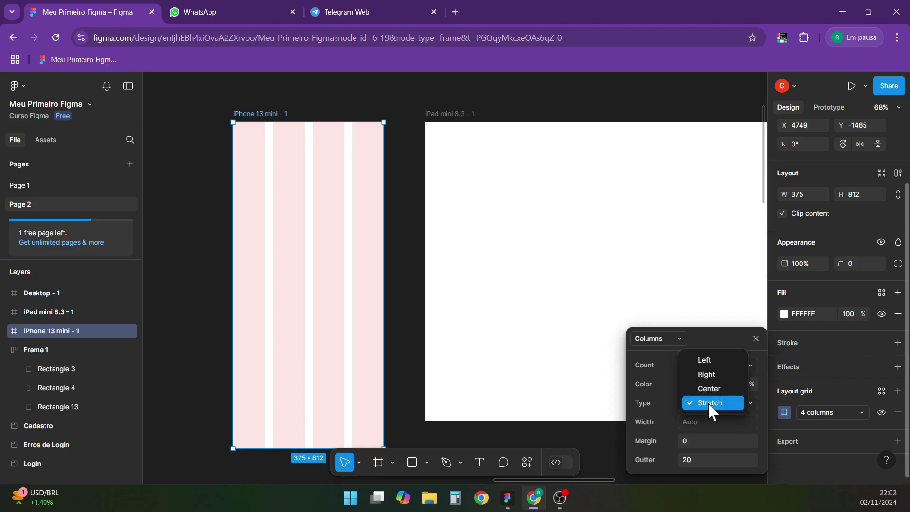
left_click(708, 402)
left_click(707, 402)
left_click(671, 431)
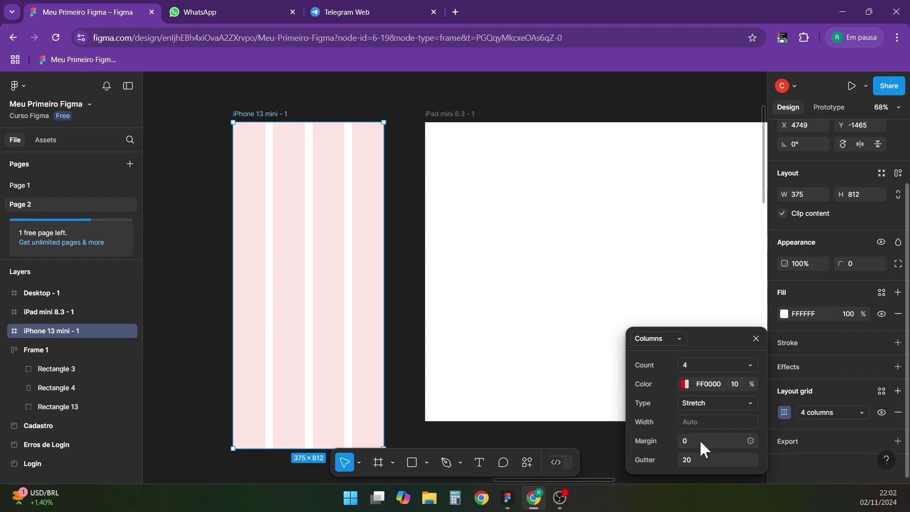
left_click(701, 442)
type("16")
key("Tab")
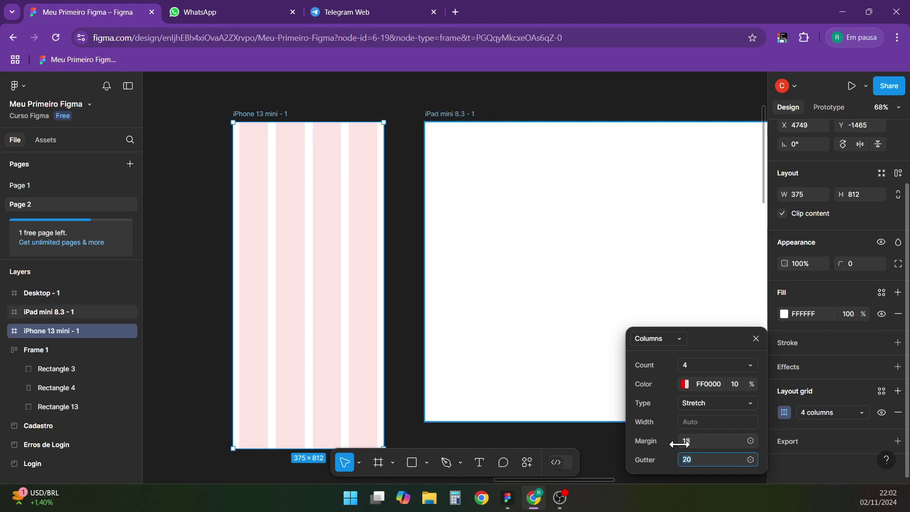
- Try a gutter of 8 on the phone frame's column grid, settle on 16, and check the spacing
scroll(229, 345, "up", 5)
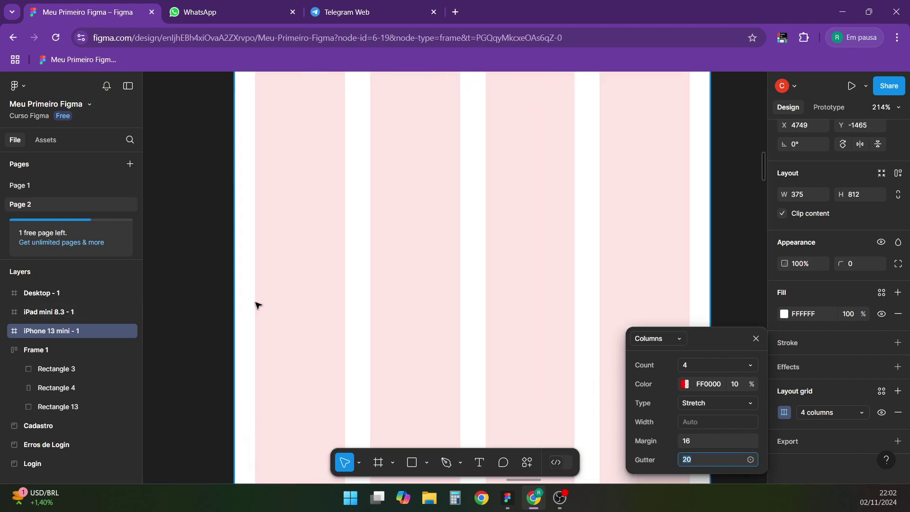
left_click(695, 458)
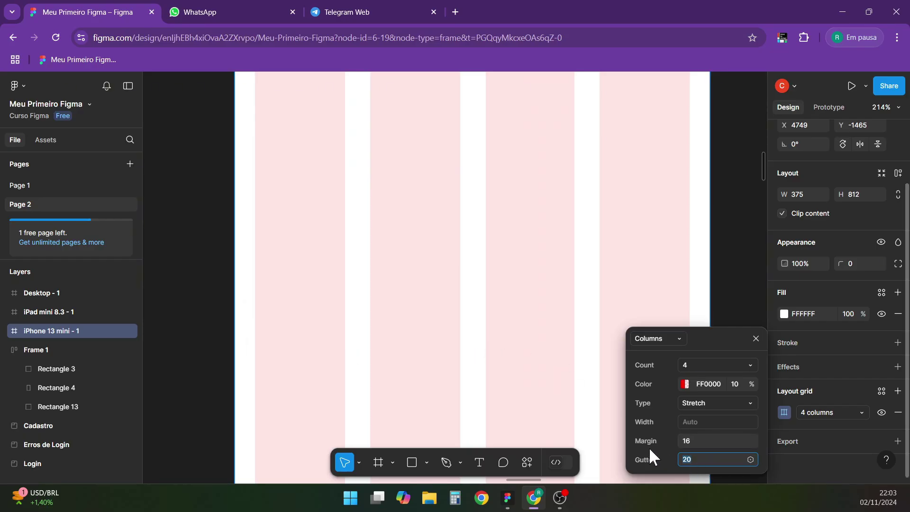
type("8")
key("Return")
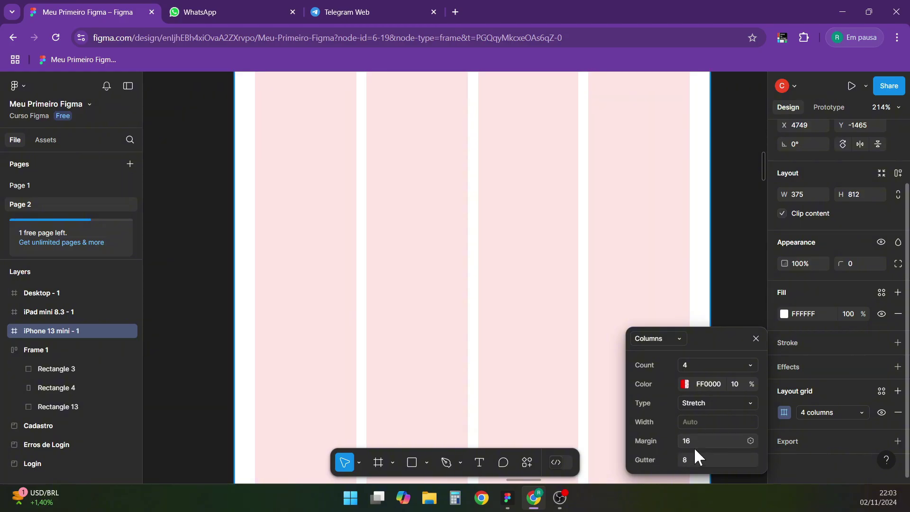
left_click(694, 459)
type("16")
key("Return")
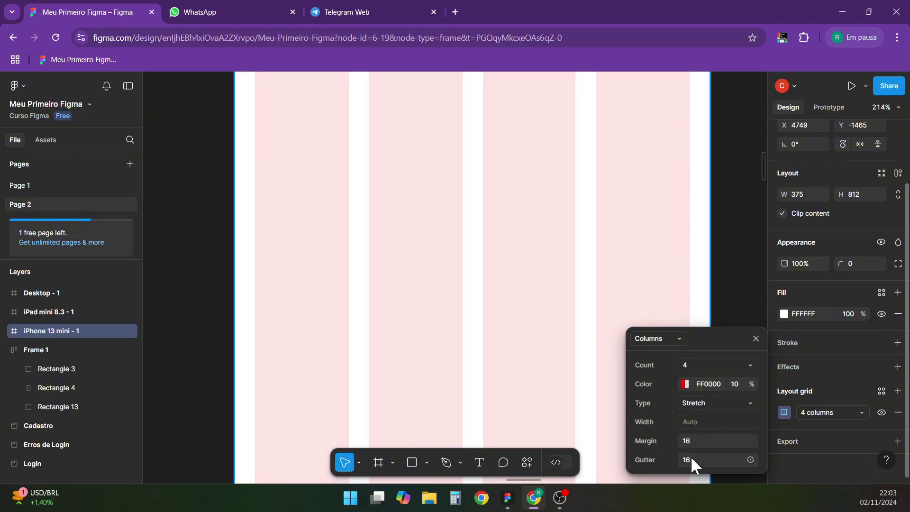
scroll(220, 382, "down", 5)
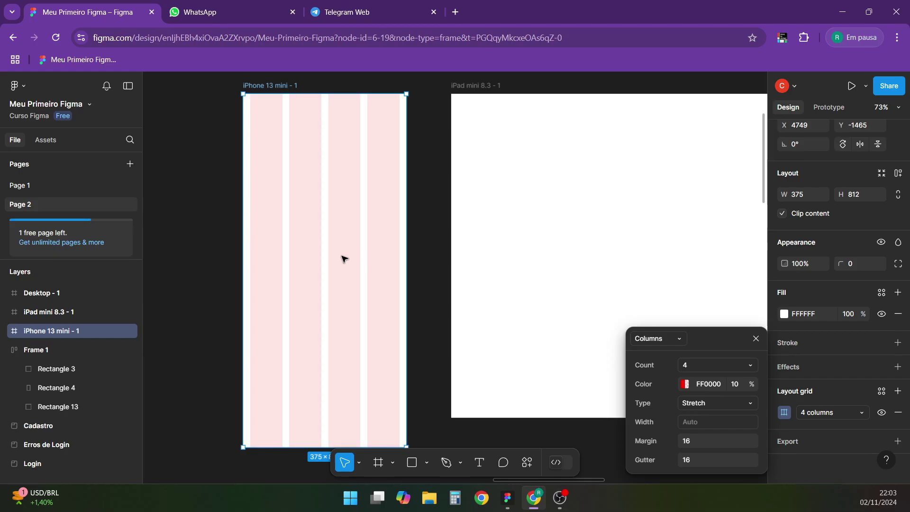
scroll(265, 238, "up", 3)
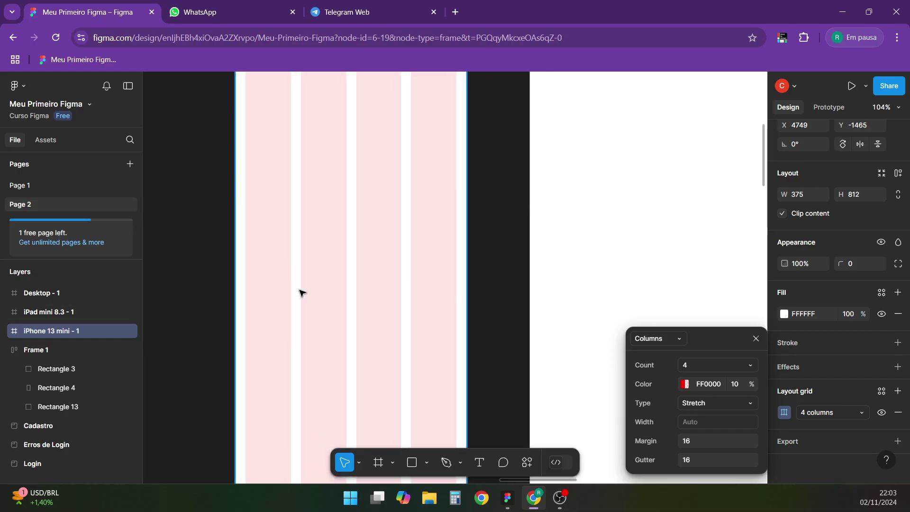
scroll(301, 294, "down", 2)
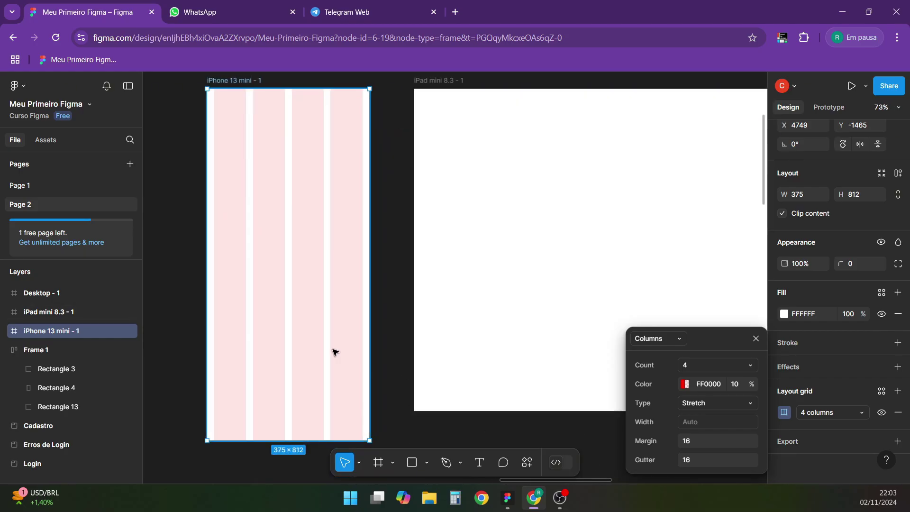
- Try a margin of 24 and a gutter of 24 on the phone frame's column grid
left_click(699, 445)
type("24")
key("Return")
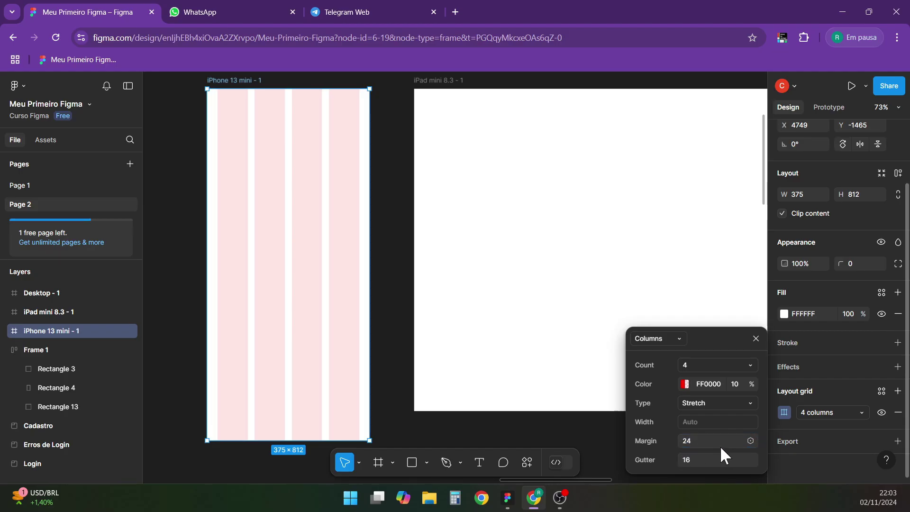
left_click(701, 458)
type("24")
key("Return")
- Set both the margin and the gutter of the phone frame's column grid to 16
left_click(698, 440)
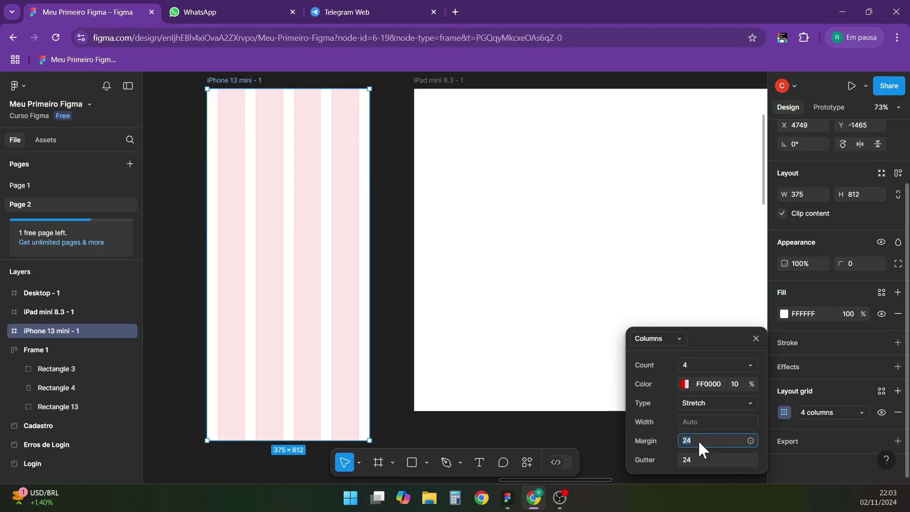
key("Return")
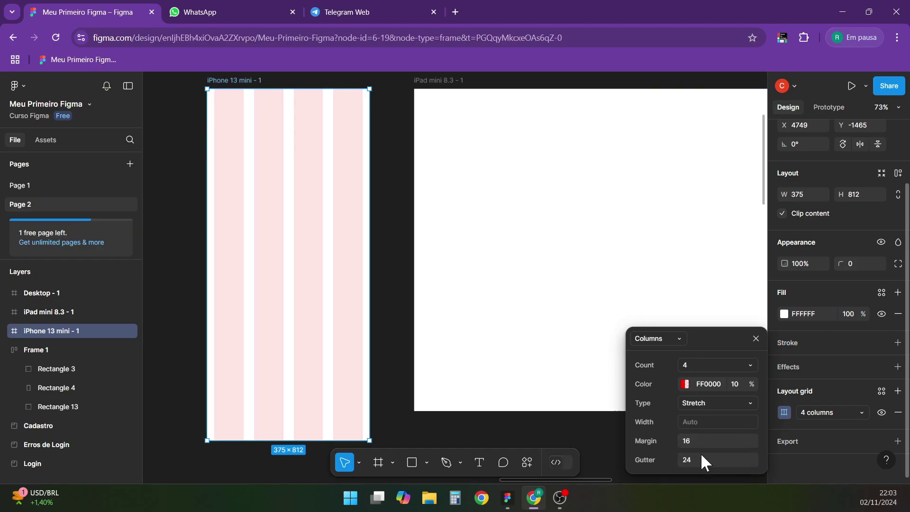
left_click(704, 458)
type("16")
key("Return")
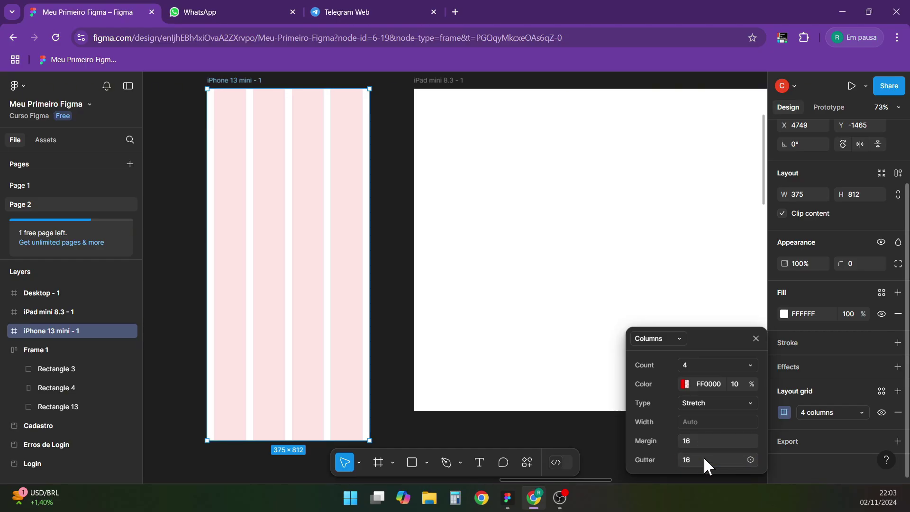
- Add a Columns layout grid with a count of 8 to the landscape iPad mini 8.3 frame
scroll(235, 319, "down", 3)
scroll(396, 353, "up", 3)
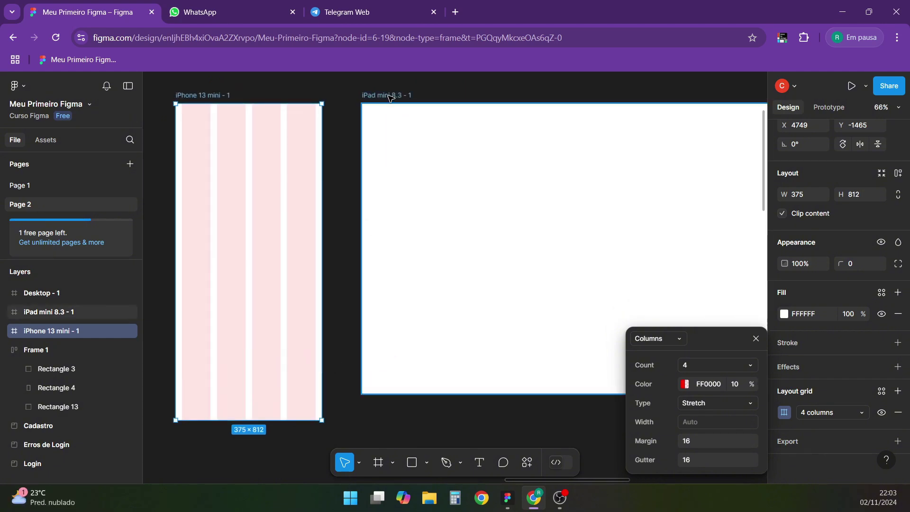
left_click(391, 98)
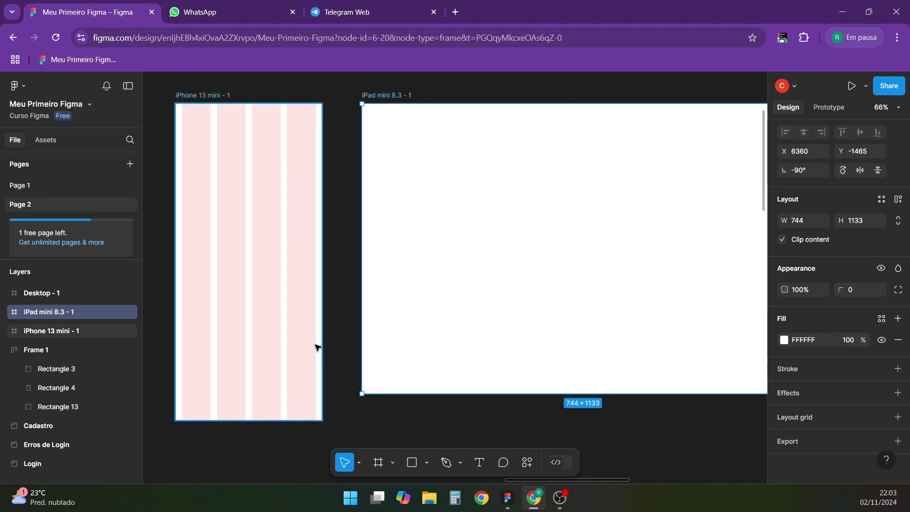
scroll(322, 360, "down", 2)
scroll(225, 282, "up", 1)
scroll(297, 352, "down", 2)
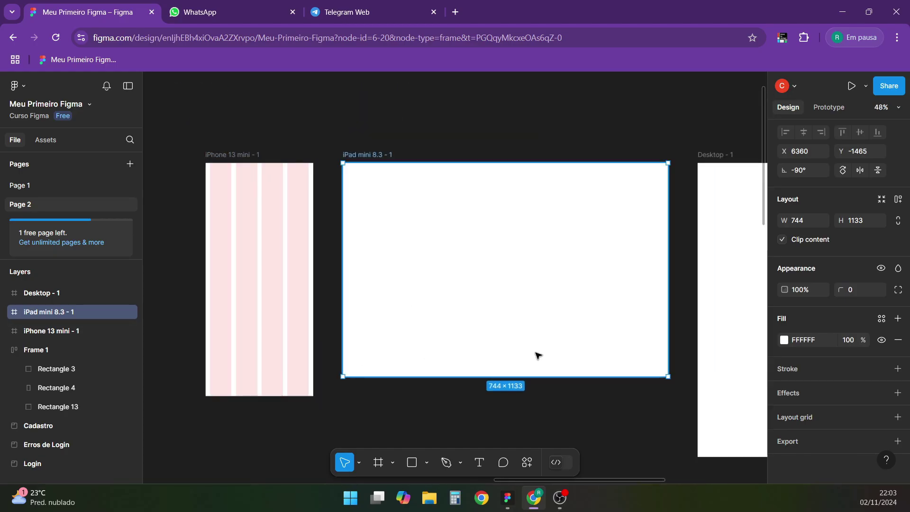
left_click(898, 417)
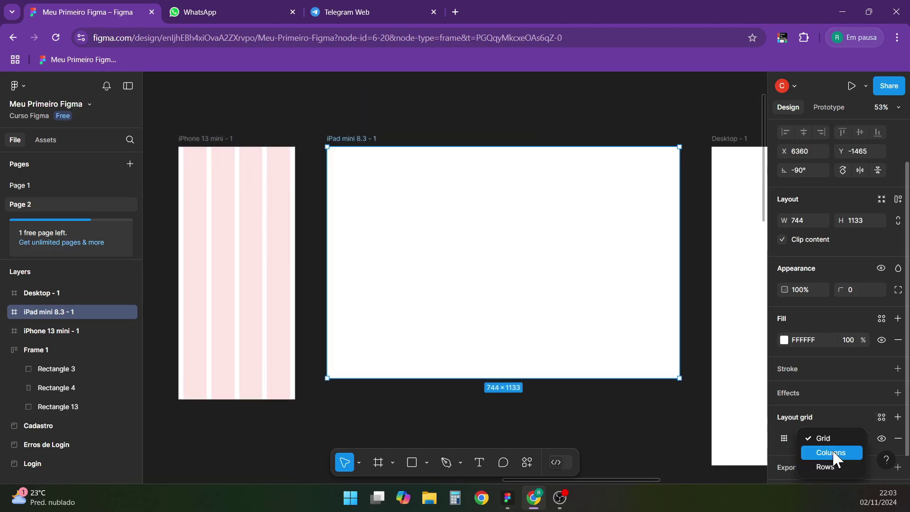
left_click(832, 450)
left_click(785, 439)
type("8")
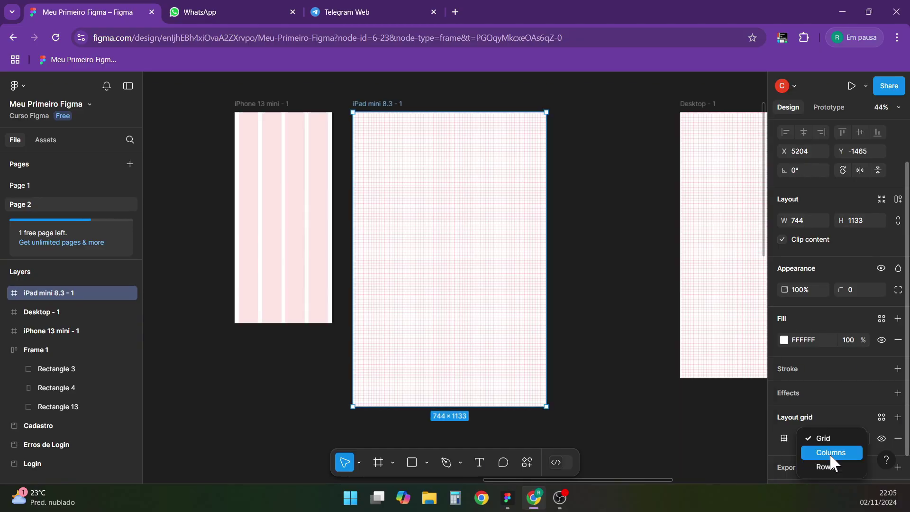
- Change the portrait iPad mini 8.3 frame's layout grid to Columns with a count of 8 and a margin of 16
left_click(832, 452)
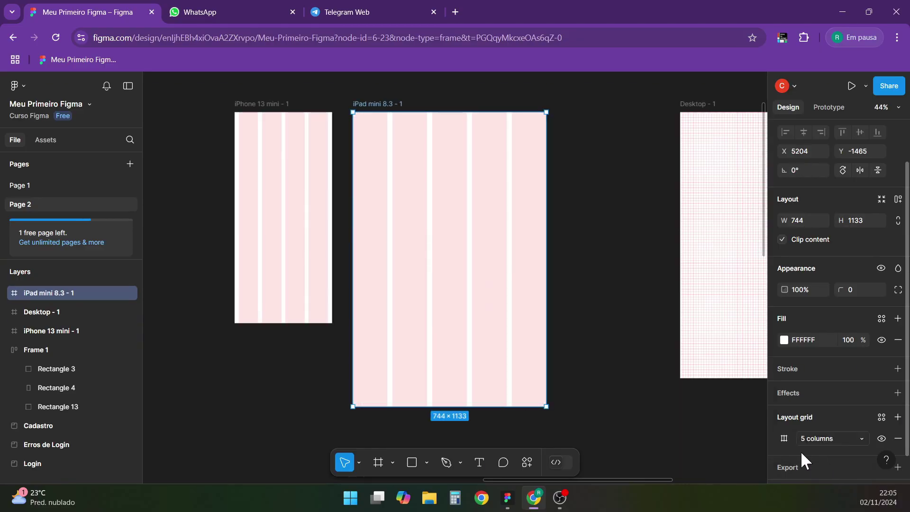
left_click(787, 441)
left_click(696, 366)
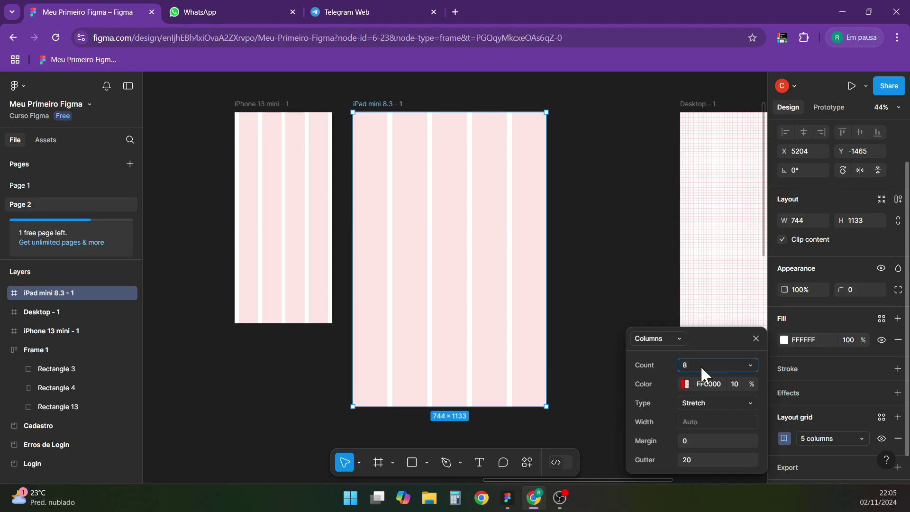
type("8")
left_click(700, 441)
type("10")
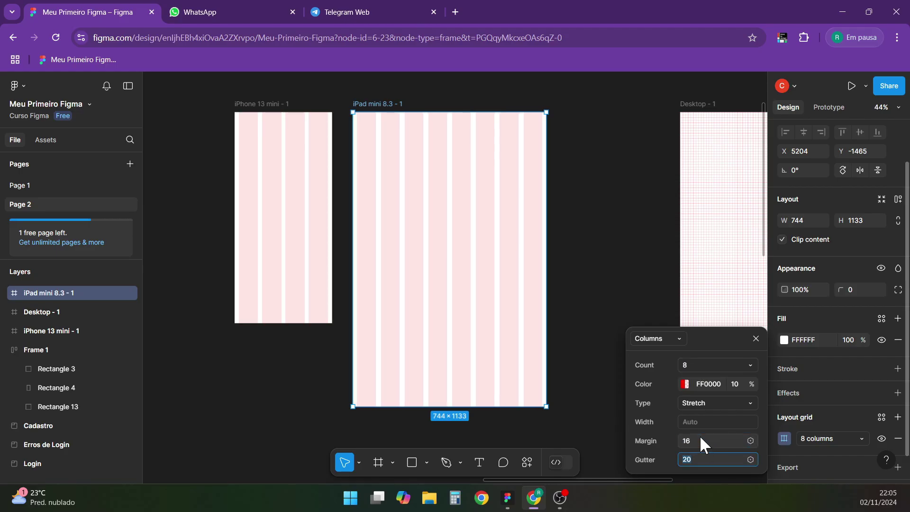
key("Escape")
key("Escape")
- Change the Desktop frame's layout grid to Columns with a count of 12
key("shift+1")
scroll(616, 231, "up", 3)
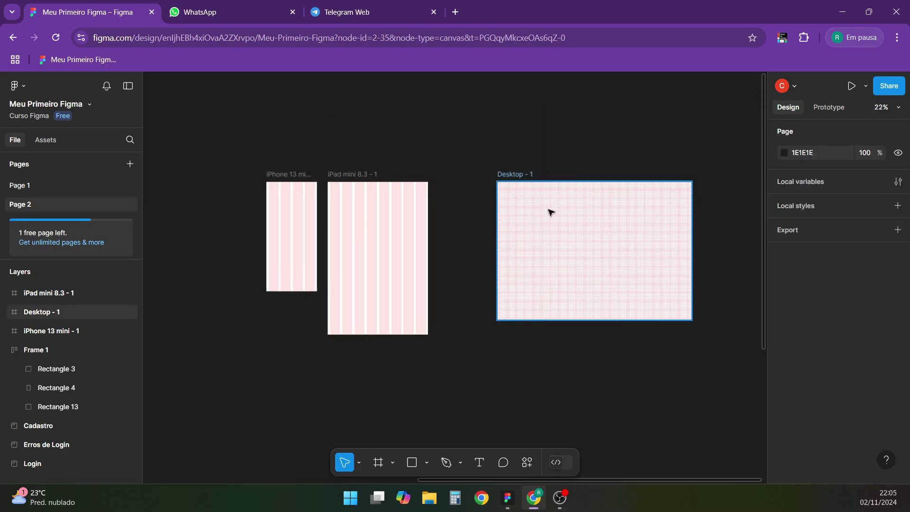
left_click(521, 177)
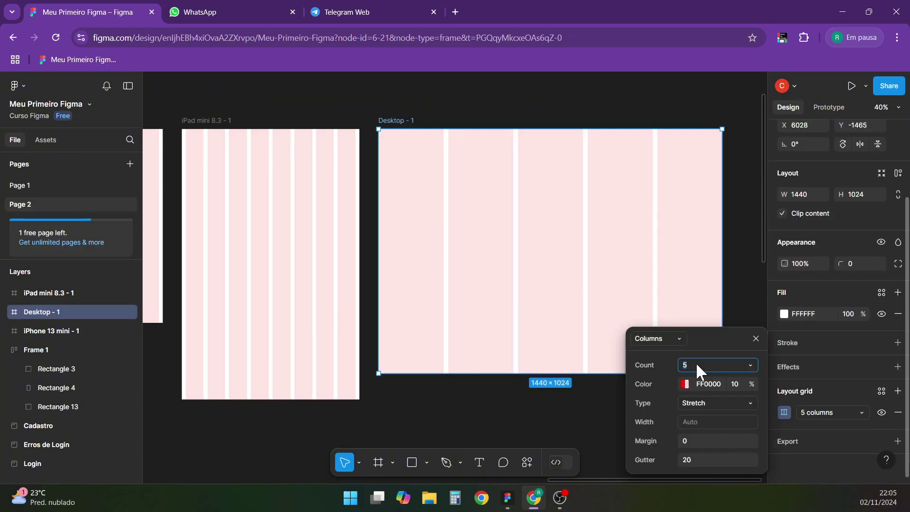
type("10")
key("Return")
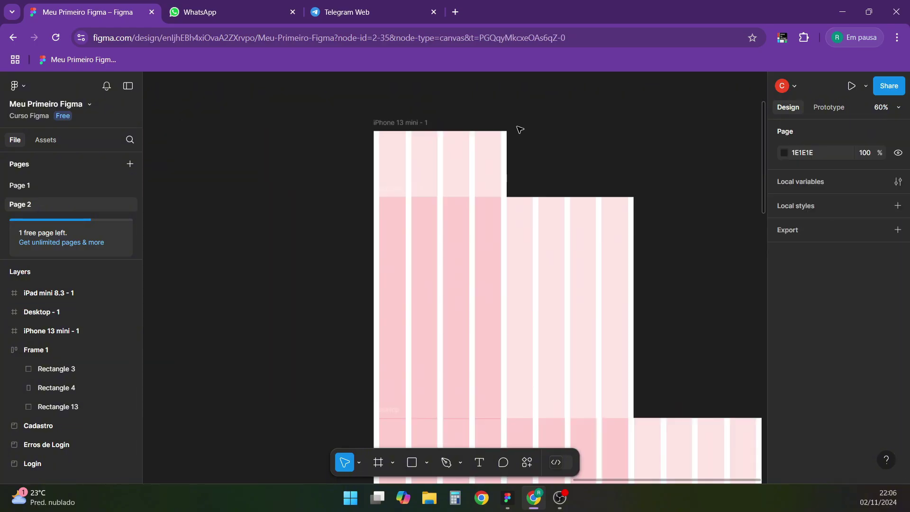
- Examine how the columns of the overlapping phone, tablet and desktop frames line up with one another
left_click(424, 122)
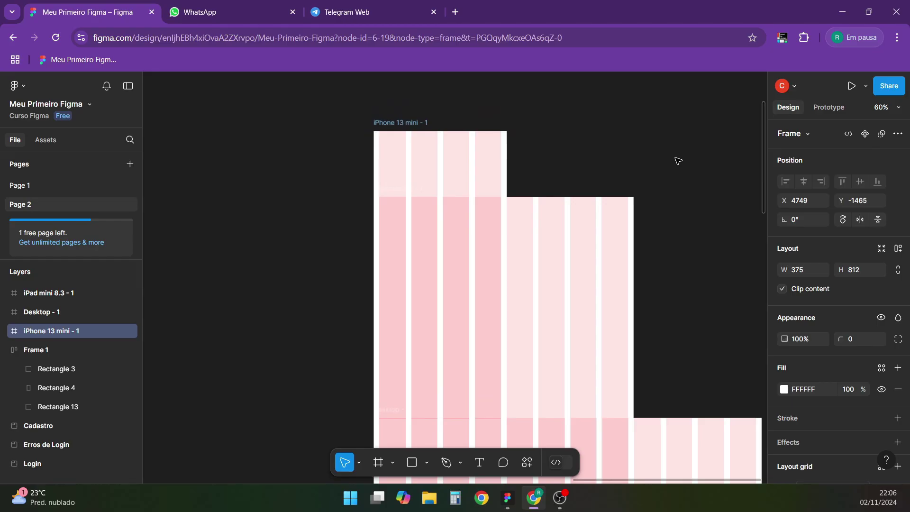
scroll(589, 270, "down", 2)
scroll(593, 275, "down", 2)
left_click(601, 297)
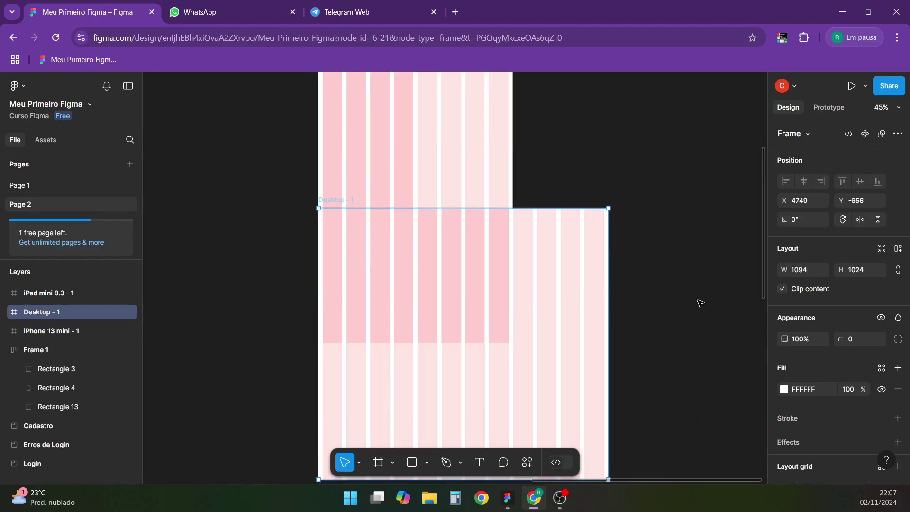
scroll(468, 152, "down", 2)
scroll(435, 118, "up", 5)
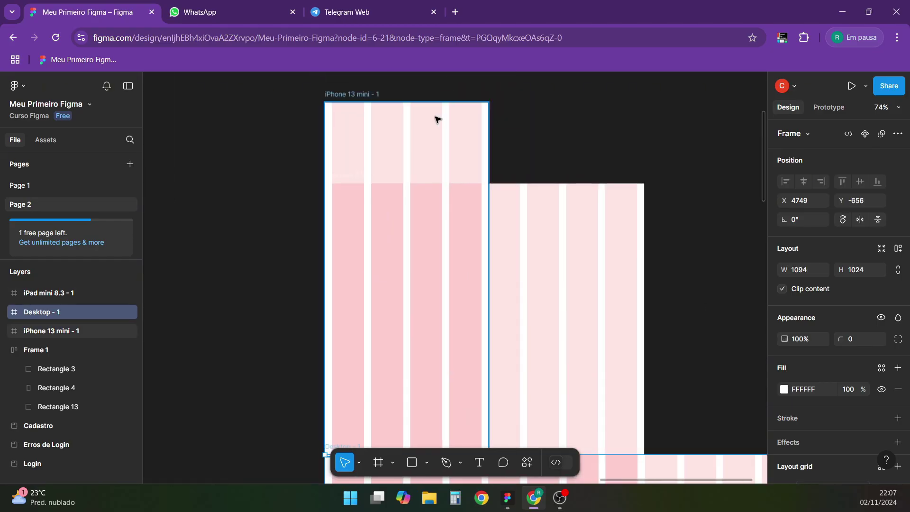
left_click(343, 93)
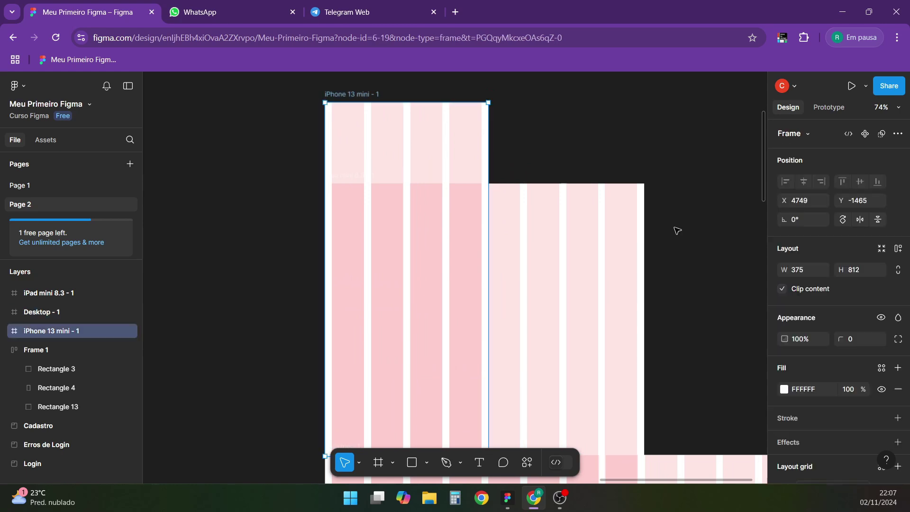
scroll(443, 149, "down", 2)
left_click(447, 264)
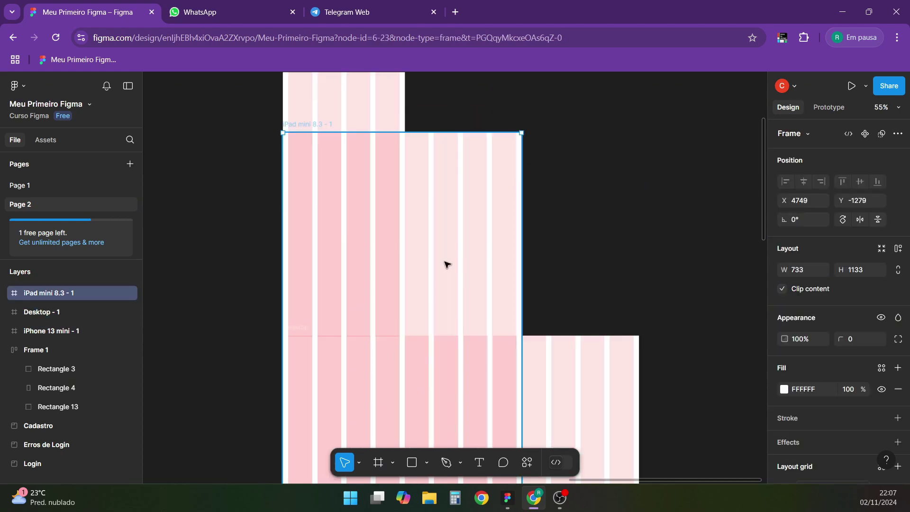
scroll(526, 239, "down", 5)
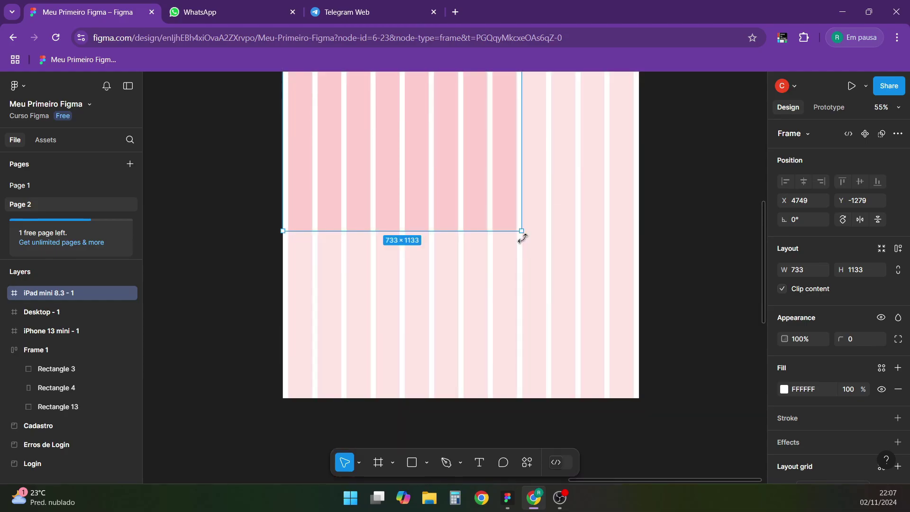
scroll(522, 237, "up", 3)
left_click(616, 241)
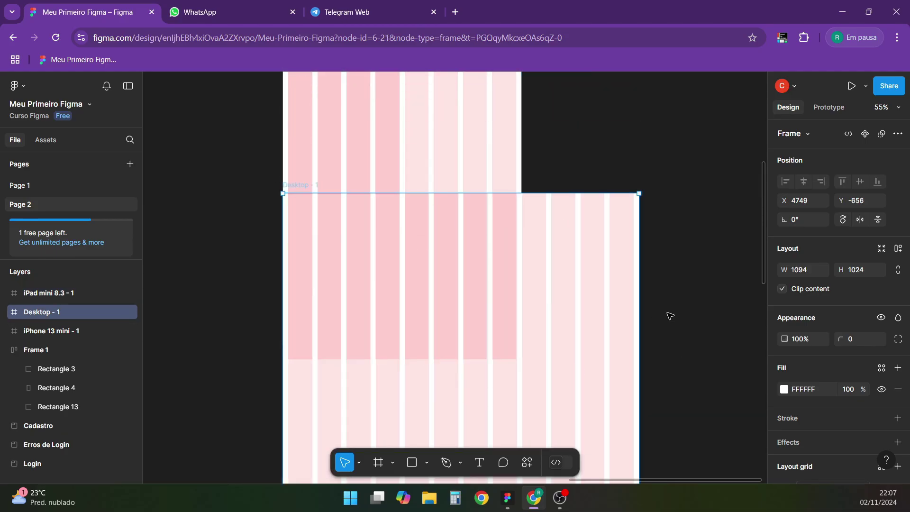
- Move the overlapping tablet and Desktop frames apart so the phone, tablet and Desktop frames stand side by side with aligned tops
scroll(287, 361, "down", 5)
left_click_drag(435, 337, 555, 246)
left_click_drag(455, 317, 506, 291)
left_click(564, 387)
left_click_drag(493, 160, 488, 161)
left_click(280, 310)
scroll(280, 310, "up", 5)
scroll(351, 354, "down", 1)
scroll(355, 342, "up", 3)
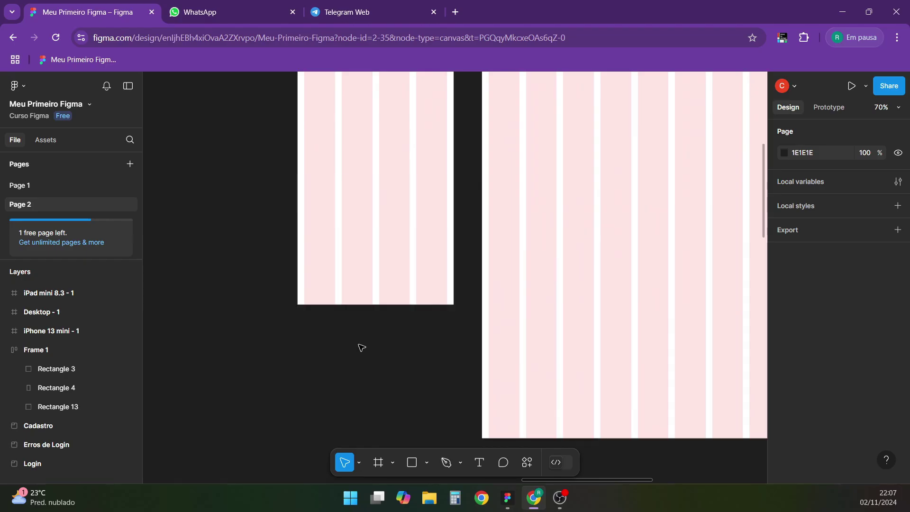
scroll(359, 347, "down", 5)
scroll(422, 313, "up", 4)
- Review the iPad mini 8.3 frame's layout grid settings, including the available column types
left_click(271, 176)
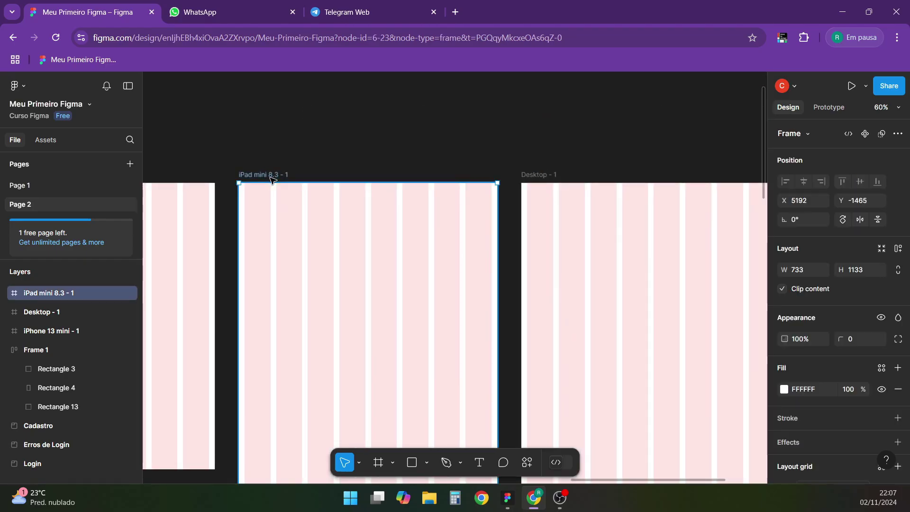
scroll(277, 292, "down", 3)
scroll(585, 311, "up", 3)
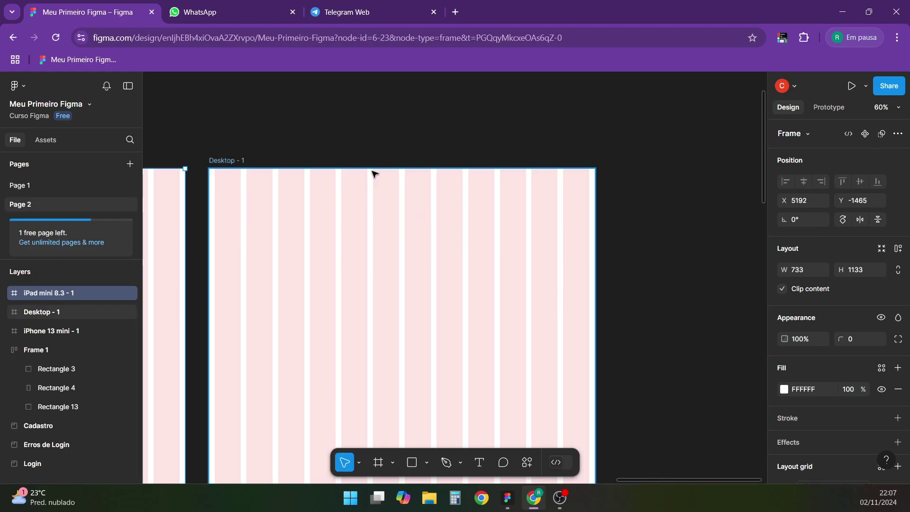
left_click(898, 467)
scroll(827, 352, "down", 3)
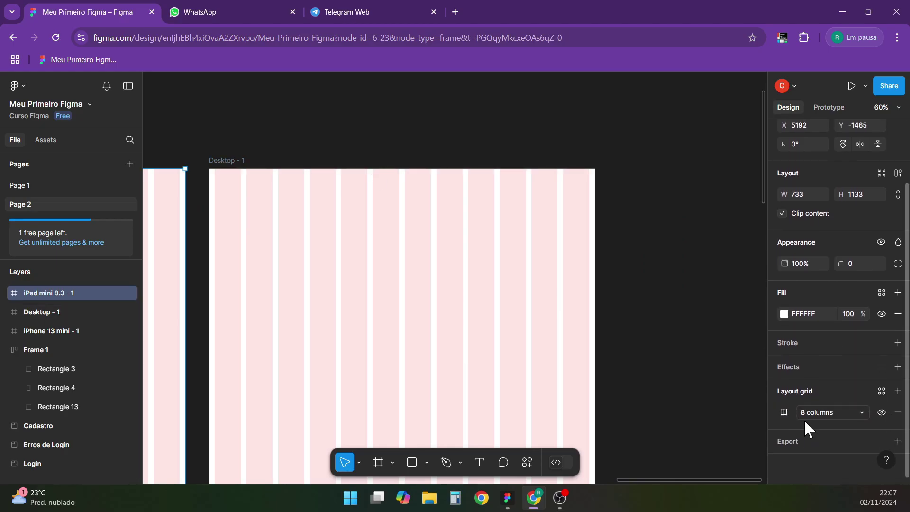
left_click(785, 412)
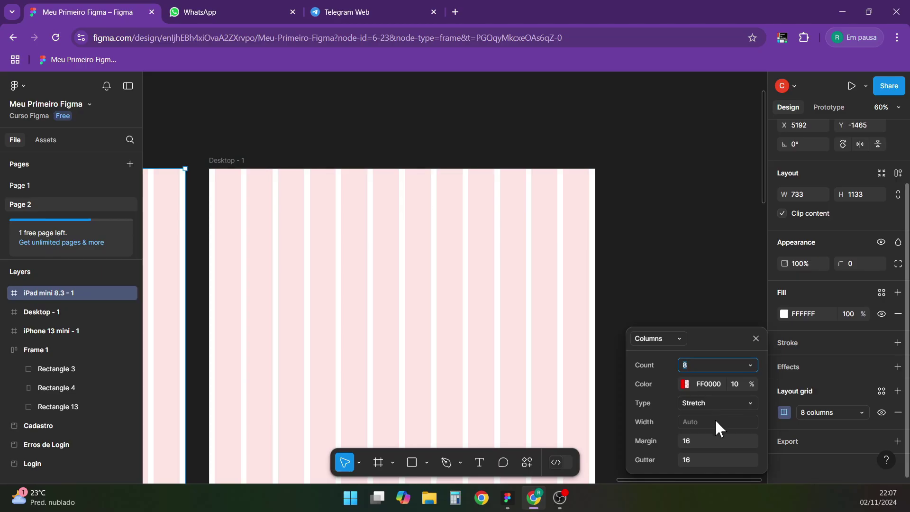
left_click(707, 404)
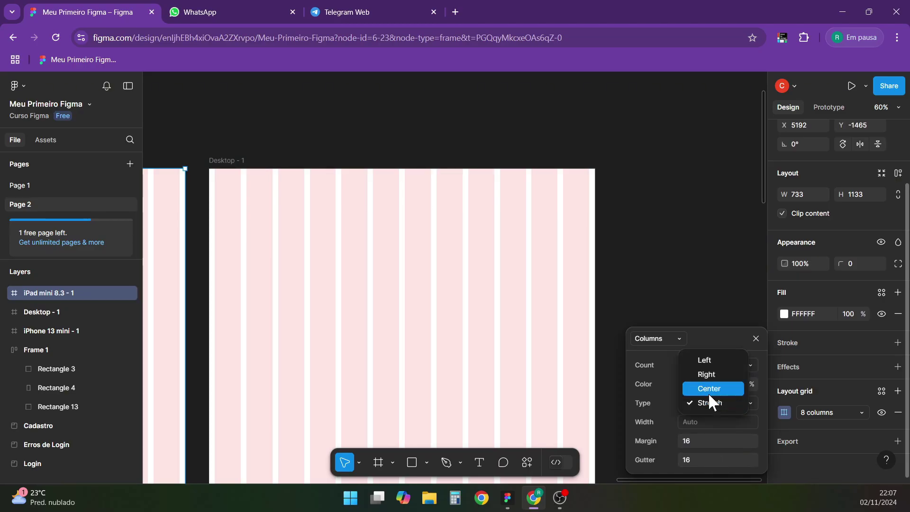
left_click(689, 245)
- Move the Desktop frame under the iPad mini frame, left edges aligned at X 5192, and nudge it up to Y -459 so they overlap
left_click(542, 314)
scroll(648, 215, "down", 3)
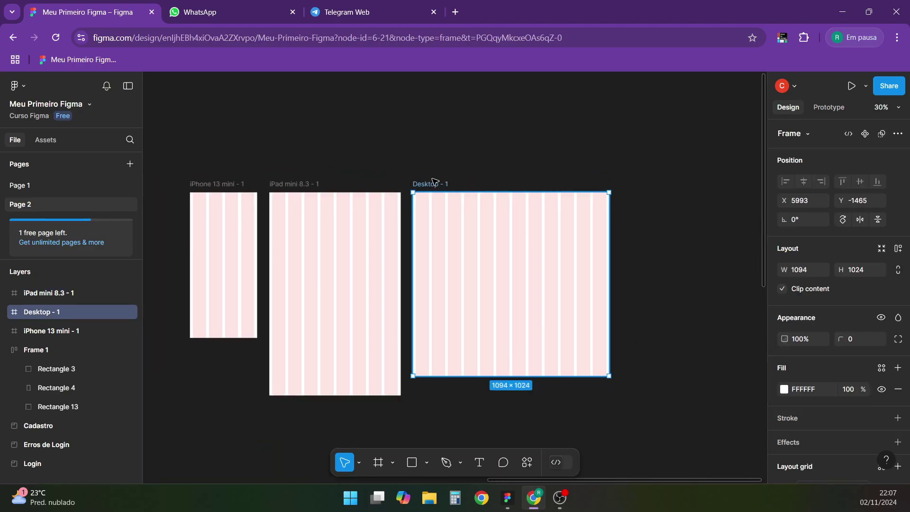
left_click_drag(418, 183, 290, 413)
key("shift+Up")
key("shift+Up")
key("shift+Up")
key("shift+Up")
key("shift+Up")
key("shift+Up")
key("shift+Up")
key("shift+Up")
key("shift+Up")
key("shift+Up")
key("shift+Up")
key("shift+Up")
key("shift+Up")
key("shift+Up")
key("shift+Up")
key("shift+Up")
key("shift+Up")
key("shift+Up")
key("shift+Up")
key("shift+Up")
key("shift+Up")
key("shift+Up")
key("shift+Up")
- Compare the overlapping tablet and desktop columns and narrow the Desktop frame to a width of 1093
scroll(396, 476, "up", 3)
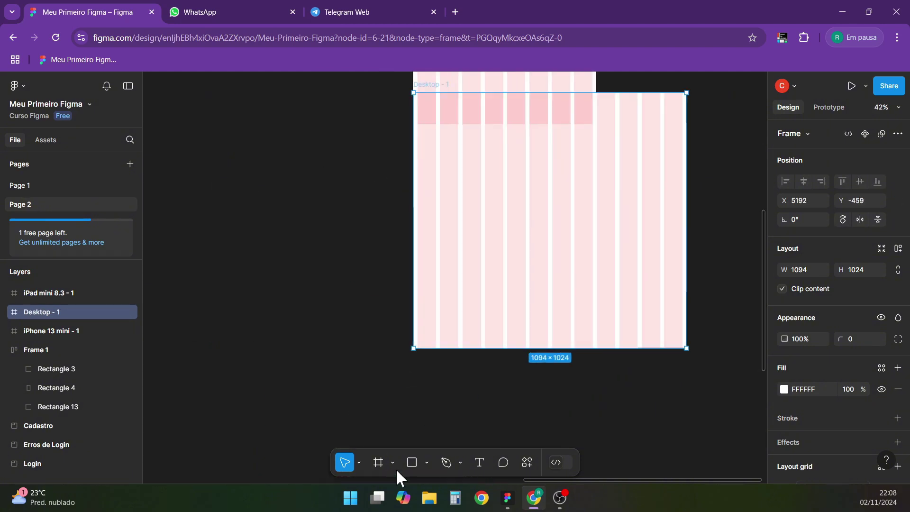
scroll(459, 220, "up", 2)
scroll(390, 339, "down", 3)
scroll(437, 208, "up", 2)
scroll(437, 208, "up", 3)
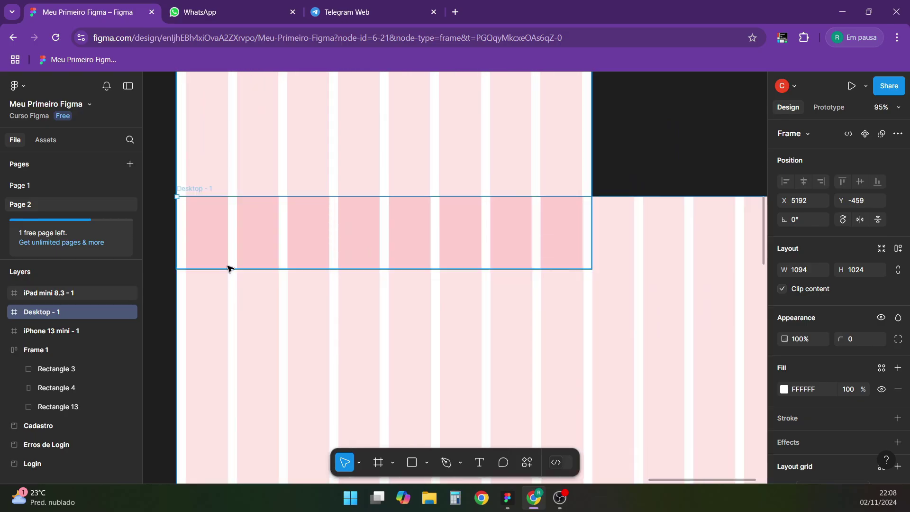
scroll(226, 266, "down", 2)
scroll(604, 212, "down", 1)
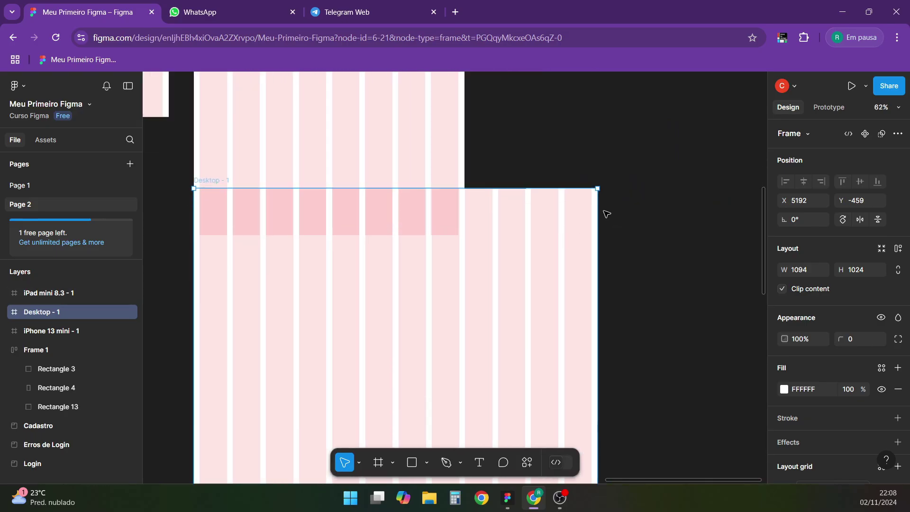
left_click_drag(600, 210, 604, 203)
scroll(405, 308, "down", 2)
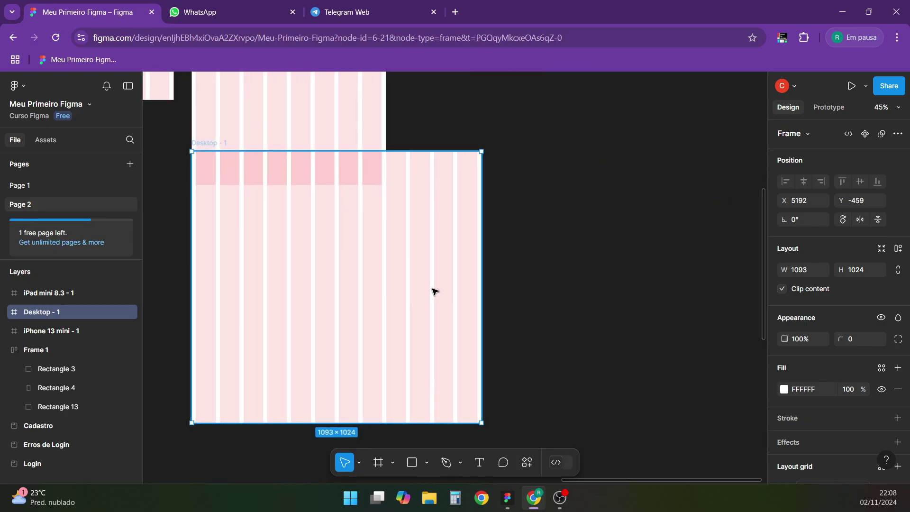
- Stretch the Desktop frame to about 2051 wide to test how its columns scale, and undo the resize
scroll(434, 291, "up", 1)
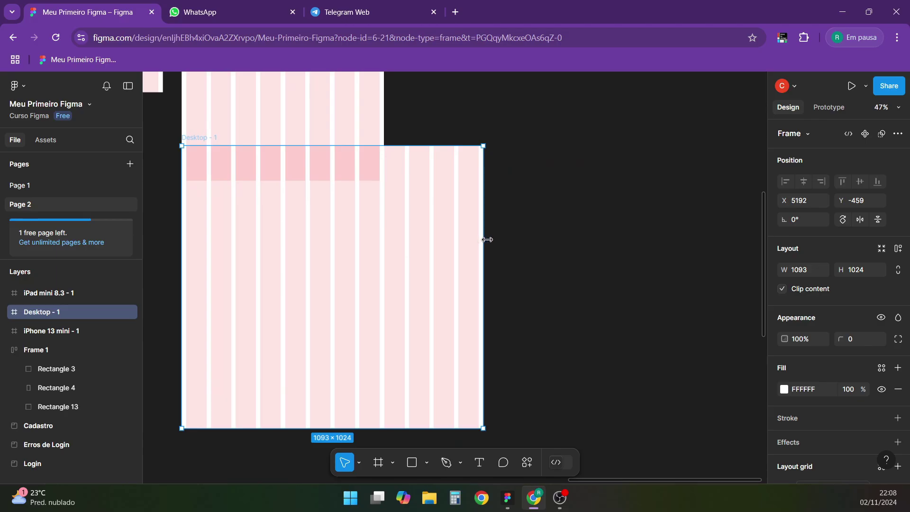
left_click_drag(488, 239, 748, 236)
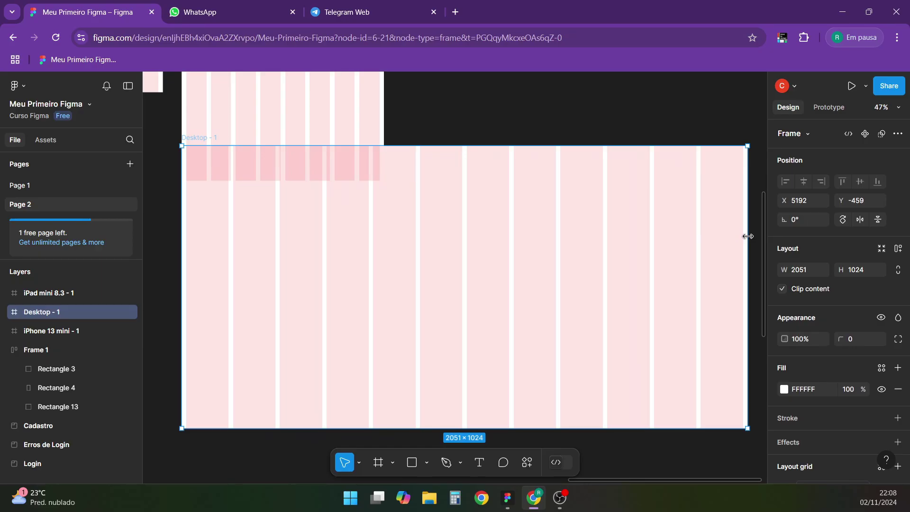
key("ctrl+z")
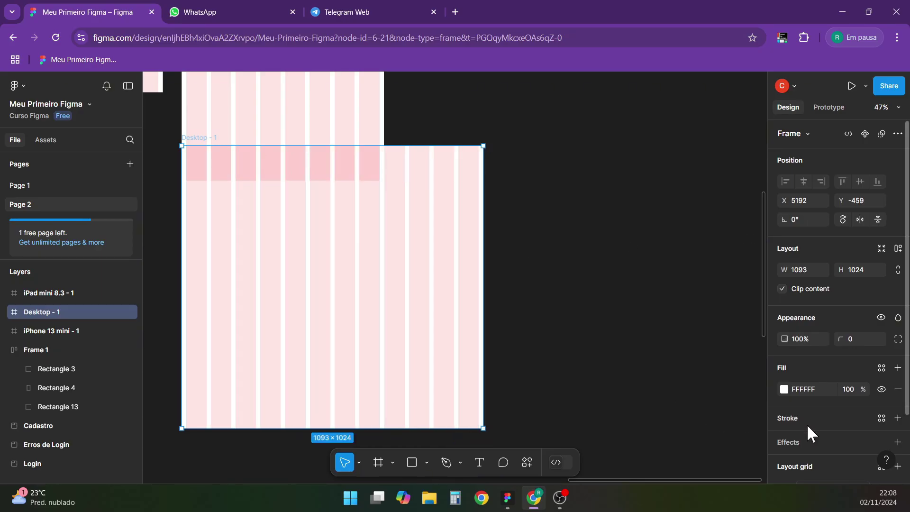
- Try the Left type for the Desktop frame's 12-column layout grid
scroll(801, 418, "down", 2)
left_click(784, 412)
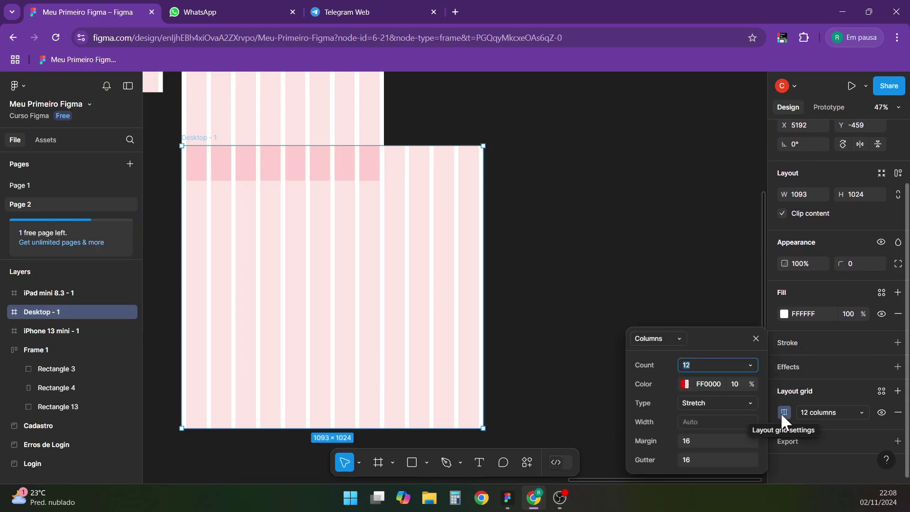
left_click(698, 403)
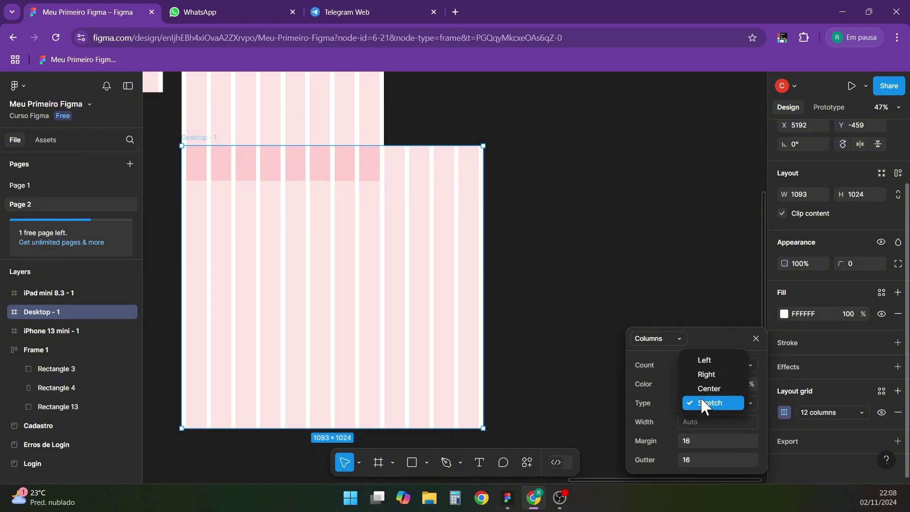
left_click(707, 363)
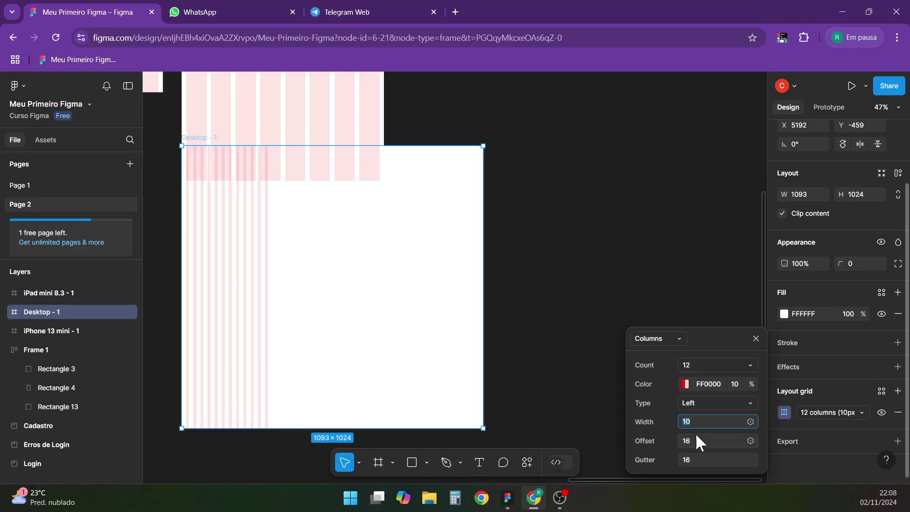
- Draw a temporary rectangle of about 74 × 67 across the first overlapping column to measure the column's width
scroll(443, 152, "up", 4)
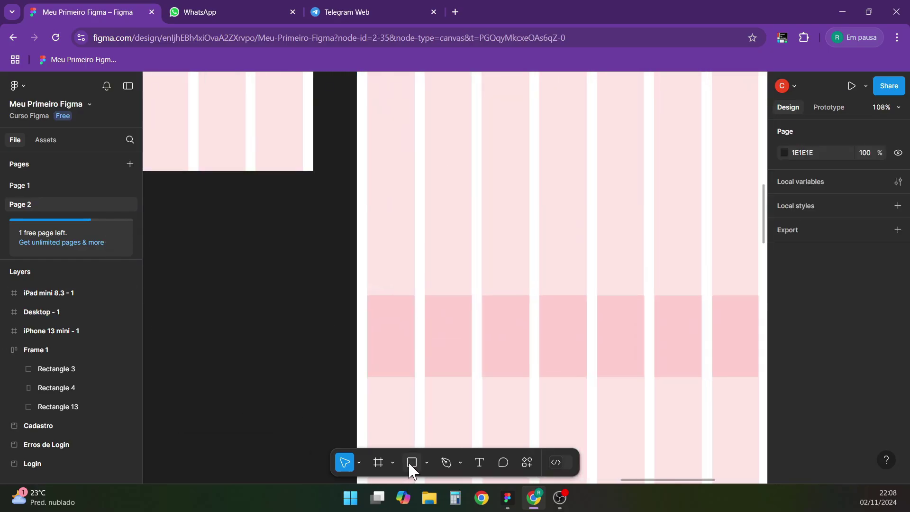
left_click(411, 463)
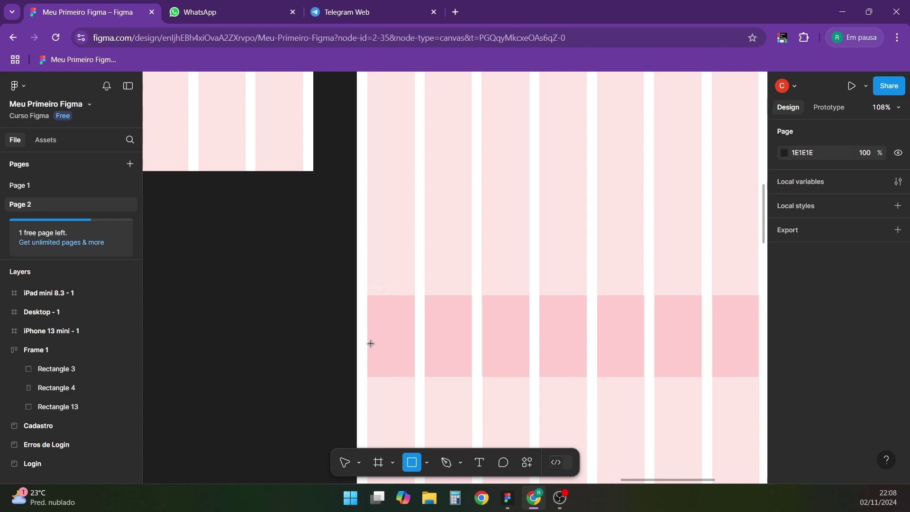
left_click_drag(371, 343, 415, 378)
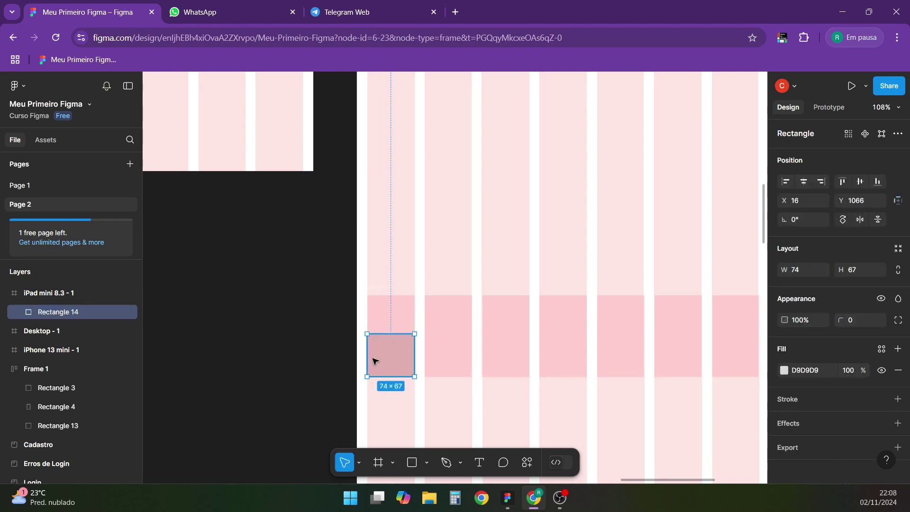
scroll(371, 359, "up", 3)
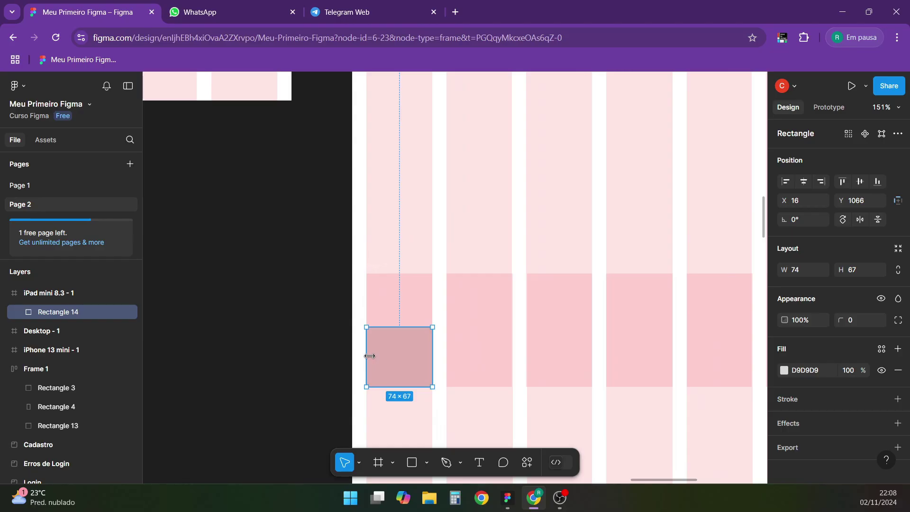
scroll(434, 388, "down", 5)
- Change the Desktop frame's 12-column layout grid to type Left with a column width of 74
left_click(435, 388)
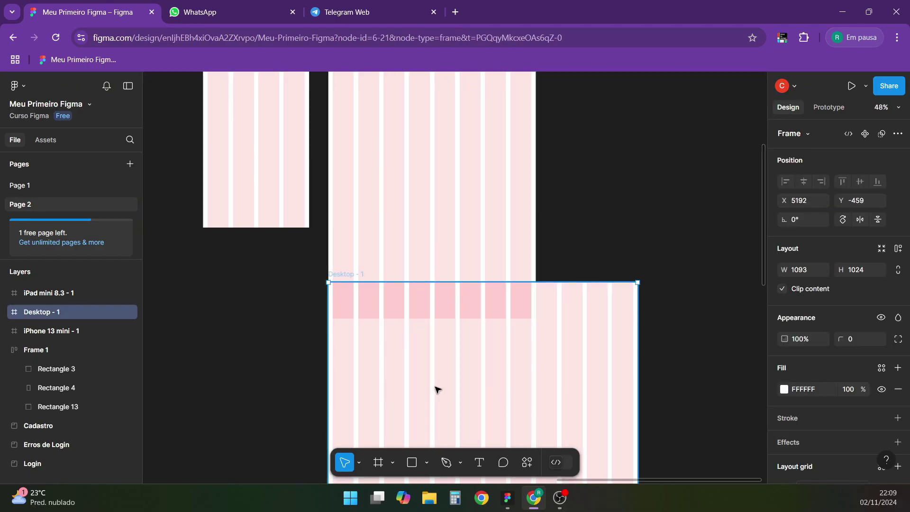
scroll(436, 364, "down", 5)
scroll(435, 370, "up", 5)
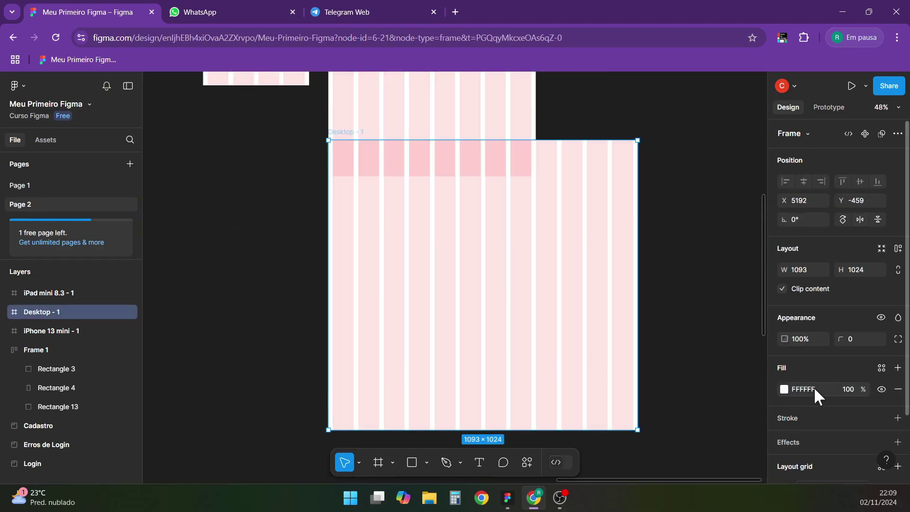
scroll(815, 392, "down", 2)
left_click(785, 412)
left_click(695, 403)
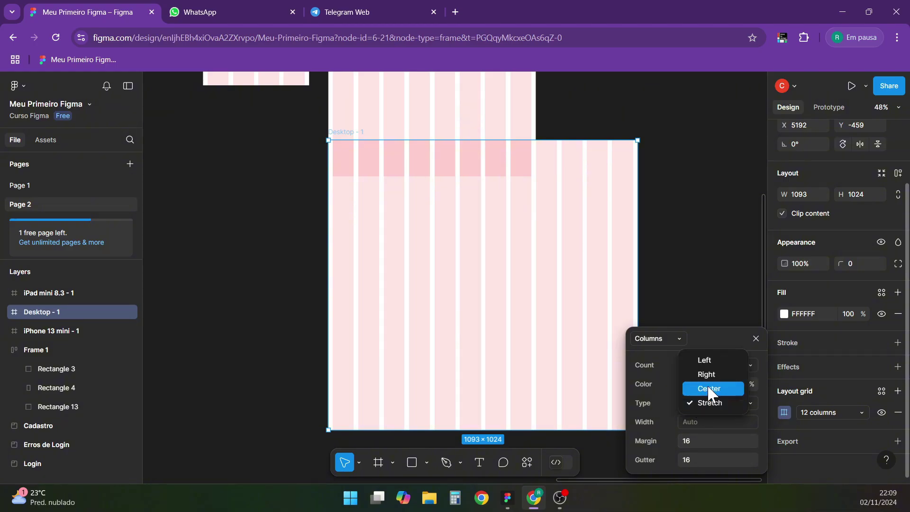
left_click(709, 372)
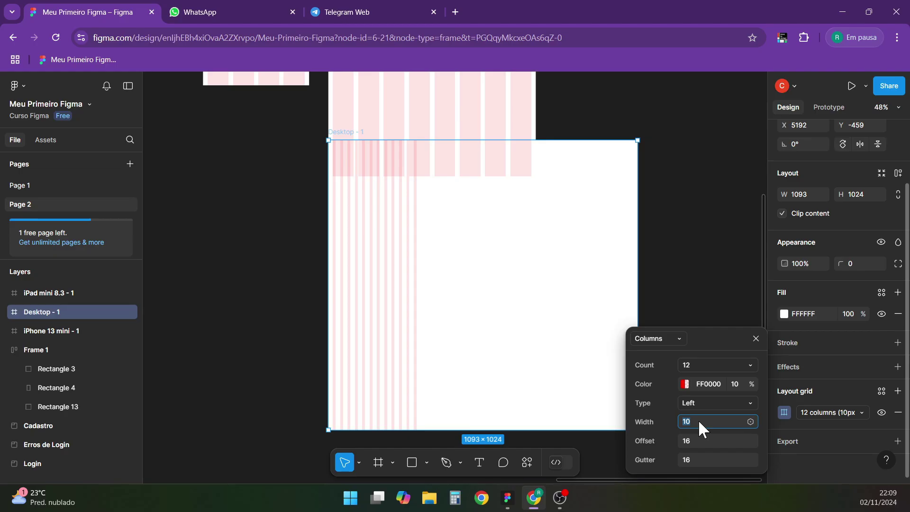
type("74")
key("Return")
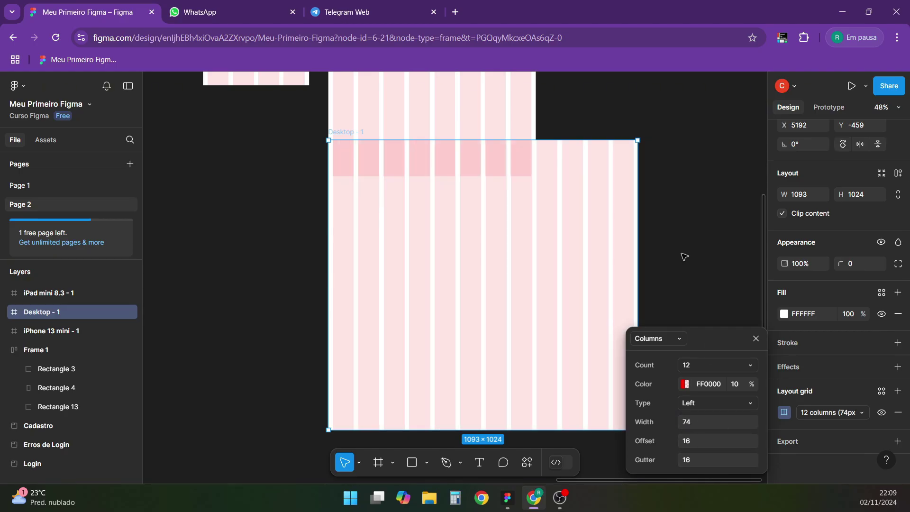
- Widen the Desktop frame to about 1538 to test its fixed-width columns
left_click(736, 289)
left_click(532, 171)
left_click(591, 191)
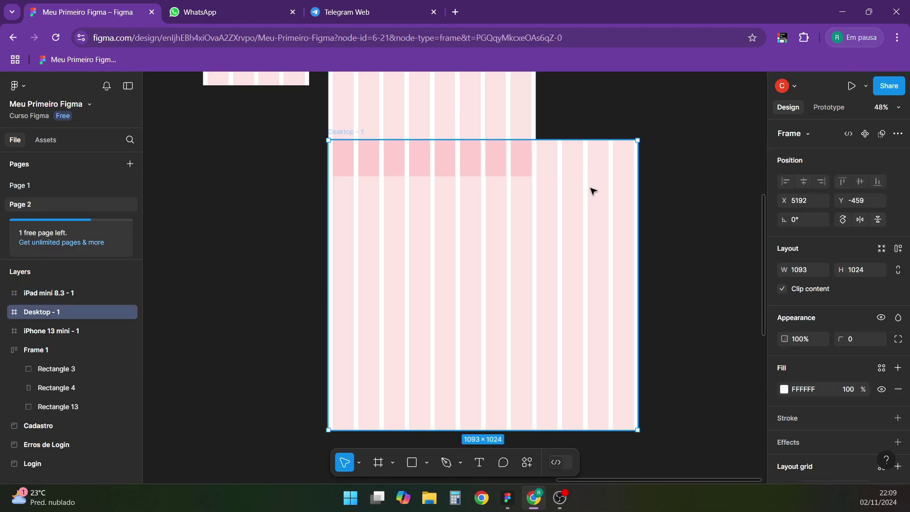
left_click_drag(644, 211, 754, 213)
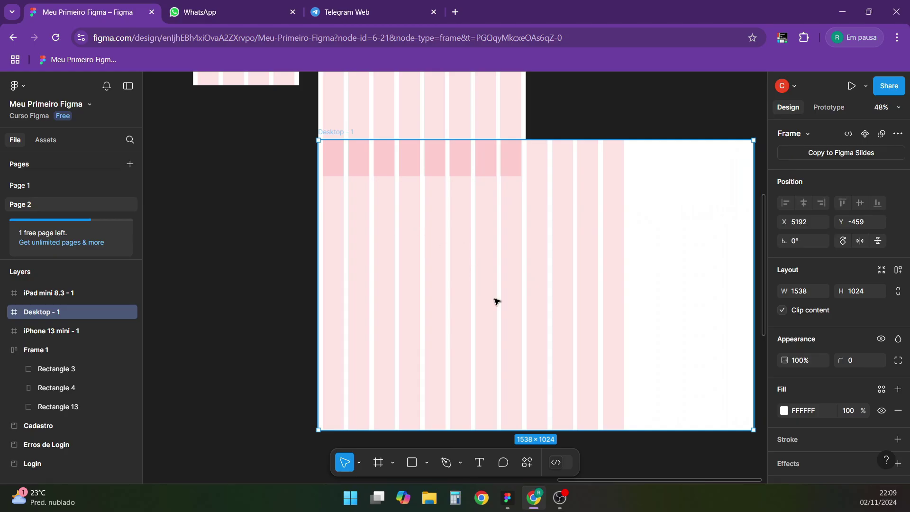
- Switch the Desktop frame's column grid type to Right and finally to Center
scroll(799, 425, "down", 2)
left_click(784, 412)
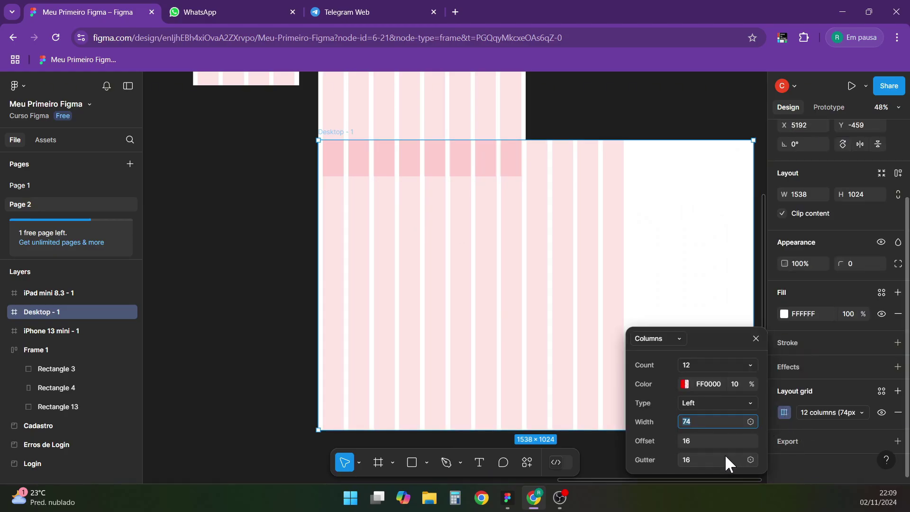
left_click(700, 401)
left_click(713, 416)
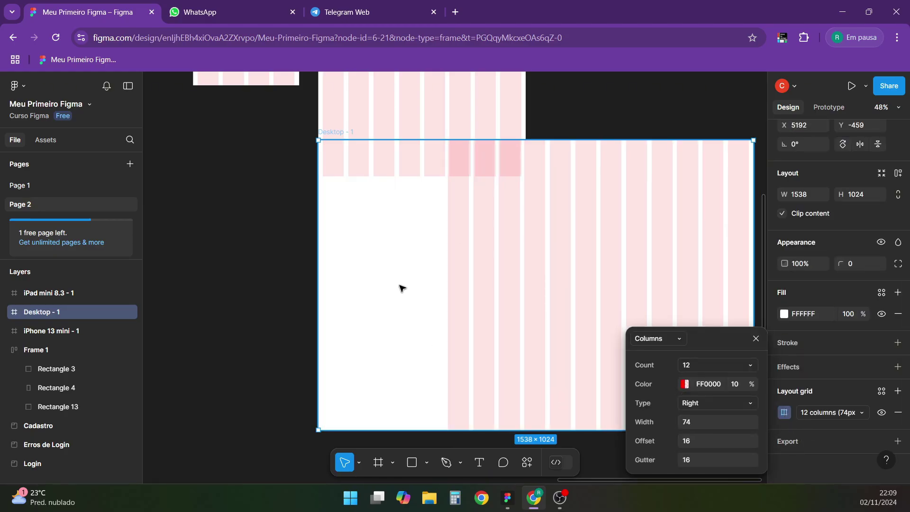
left_click(697, 404)
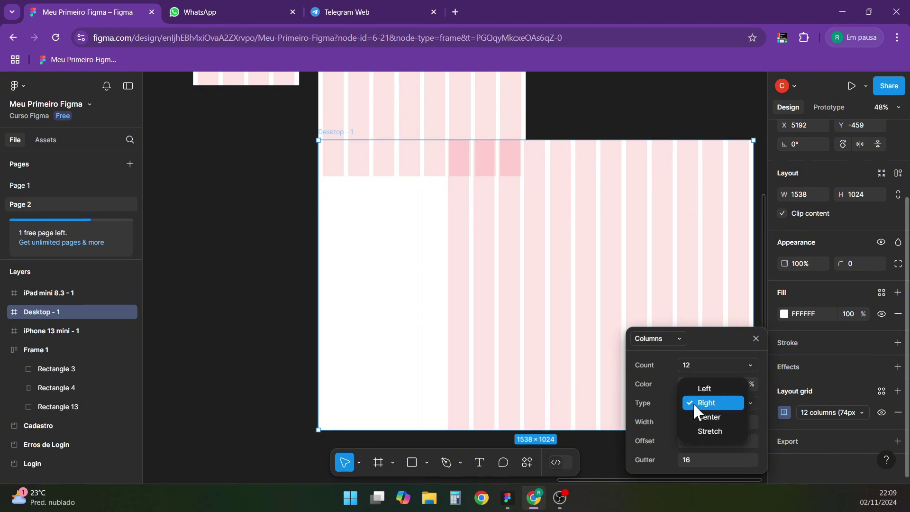
left_click(715, 416)
- Close the grid settings and narrow the Desktop frame to 1328, and further to about 1293 wide
scroll(335, 295, "down", 3)
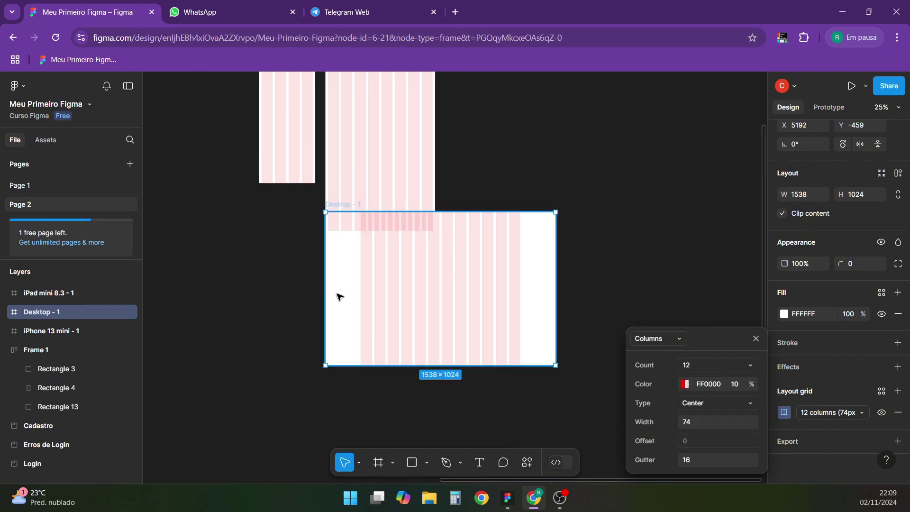
key("Escape")
left_click_drag(559, 245, 521, 268)
scroll(504, 280, "up", 3)
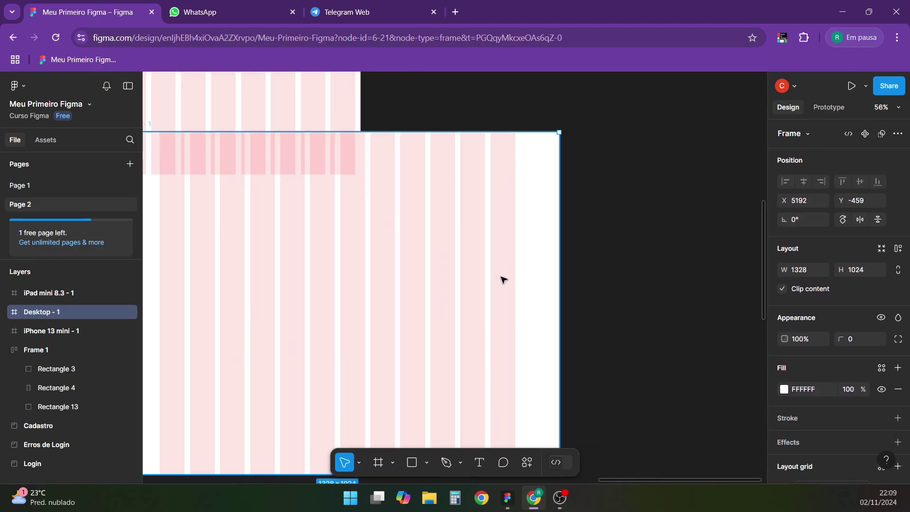
scroll(554, 273, "down", 3)
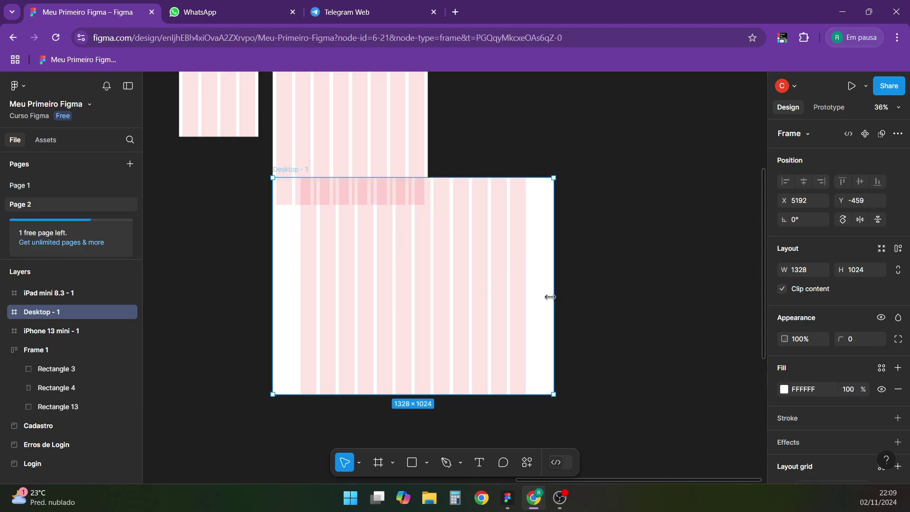
mouse_move(554, 303)
left_mouse_down()
mouse_move(637, 300)
mouse_move(547, 315)
left_mouse_up()
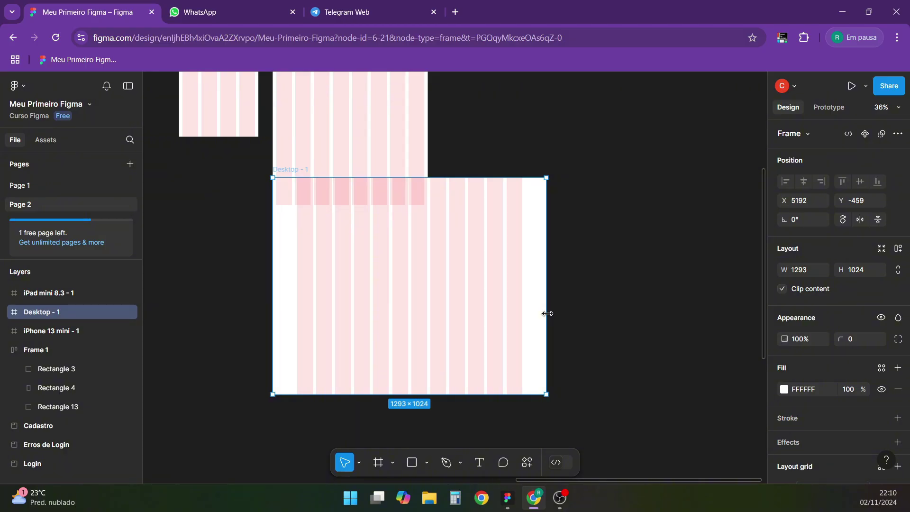
- Move the Desktop frame beside the iPad mini frame with their top edges aligned
scroll(460, 289, "down", 3)
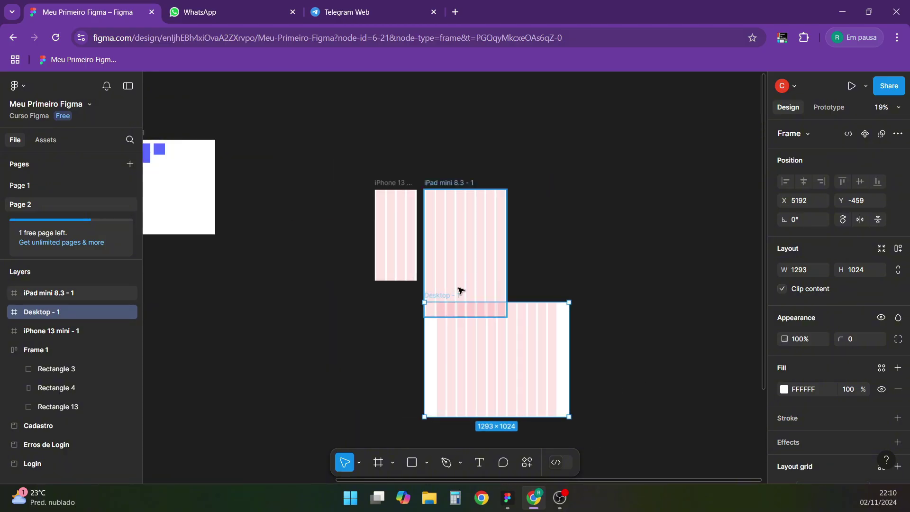
scroll(418, 129, "up", 3)
scroll(529, 368, "down", 2)
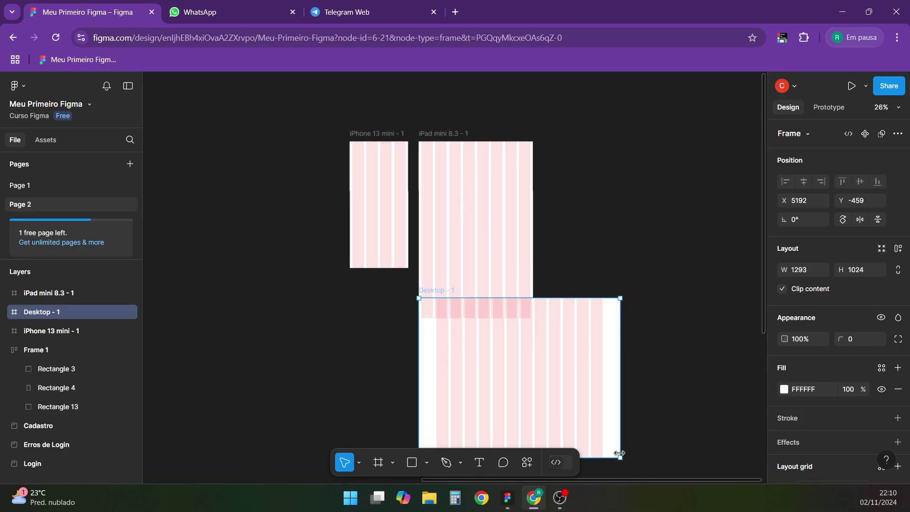
scroll(616, 353, "up", 2)
left_click_drag(700, 340, 614, 311)
scroll(568, 275, "down", 1)
left_click_drag(569, 275, 561, 202)
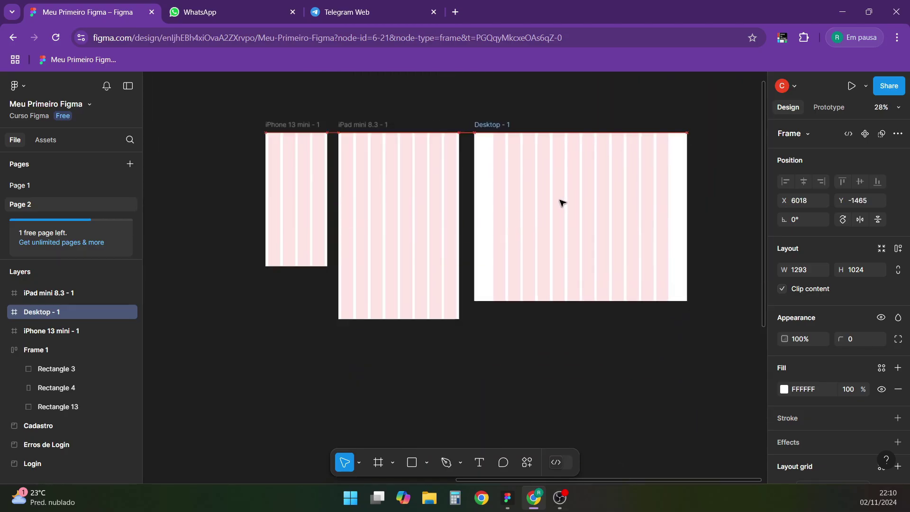
- Draw a rectangle near the top of the Desktop frame spanning its first four grid columns
scroll(614, 247, "up", 3)
scroll(600, 234, "down", 2)
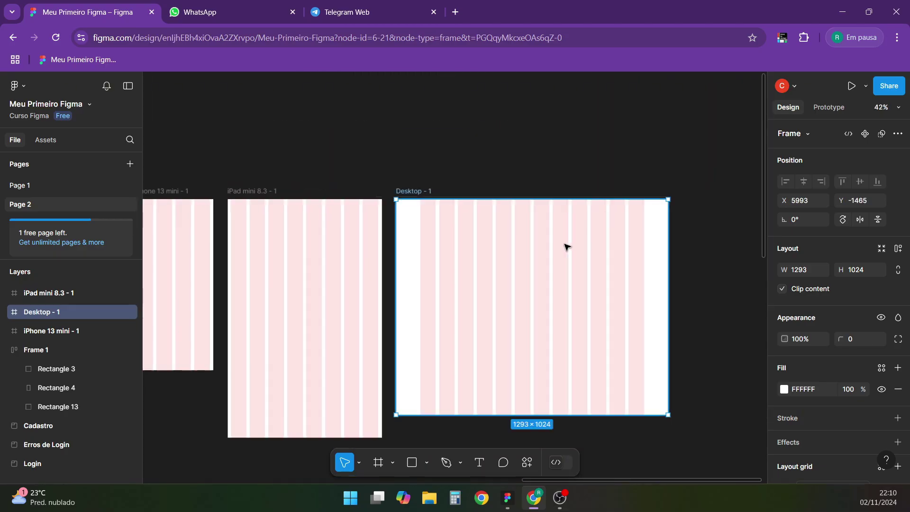
scroll(564, 247, "up", 3)
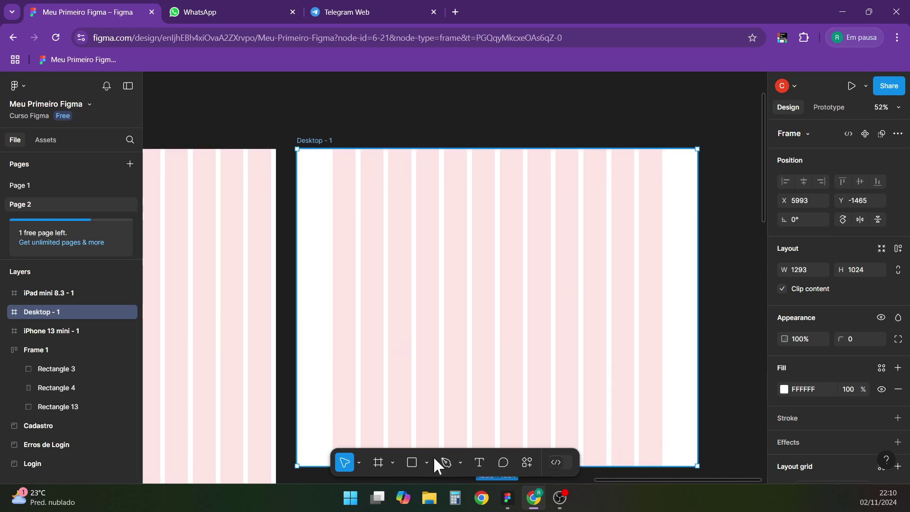
left_click(412, 462)
scroll(394, 213, "up", 4)
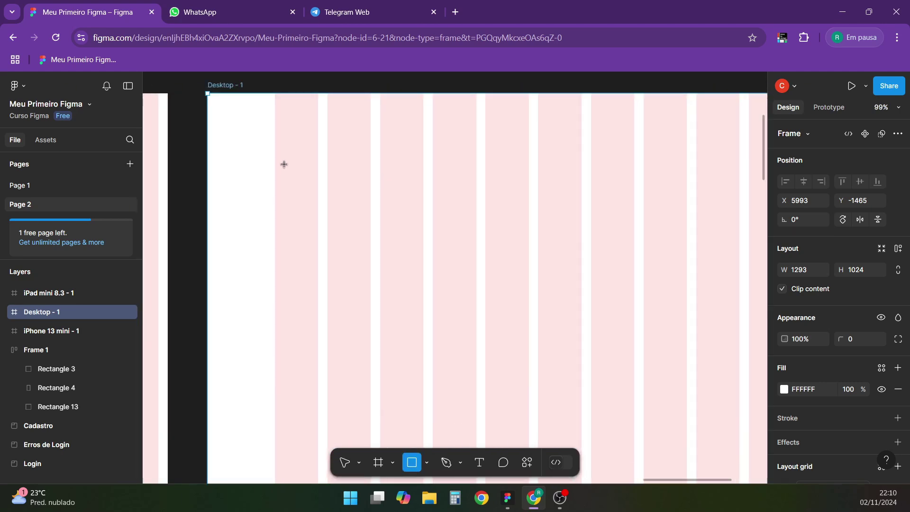
left_click_drag(284, 165, 476, 205)
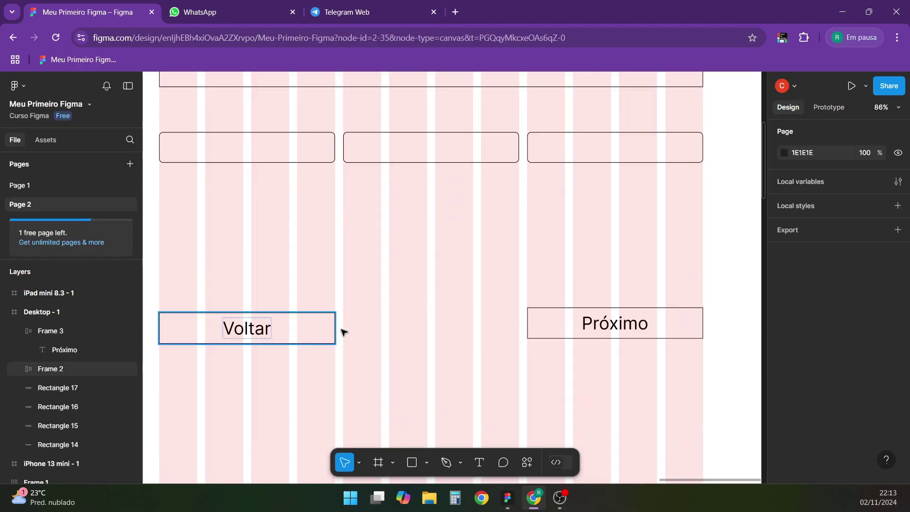
- Examine how the Desktop frame's three fields and the Voltar and Próximo buttons span the grid columns
scroll(341, 329, "down", 2)
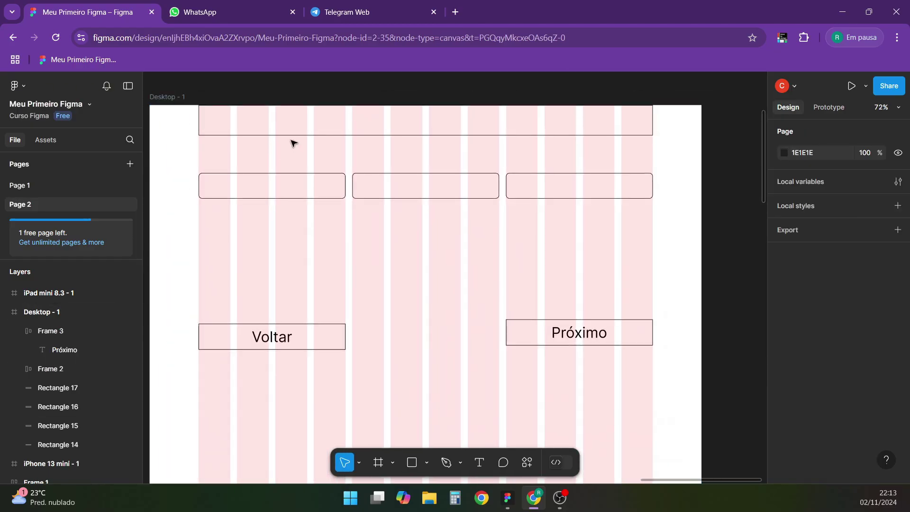
left_click(279, 186)
left_click(435, 187)
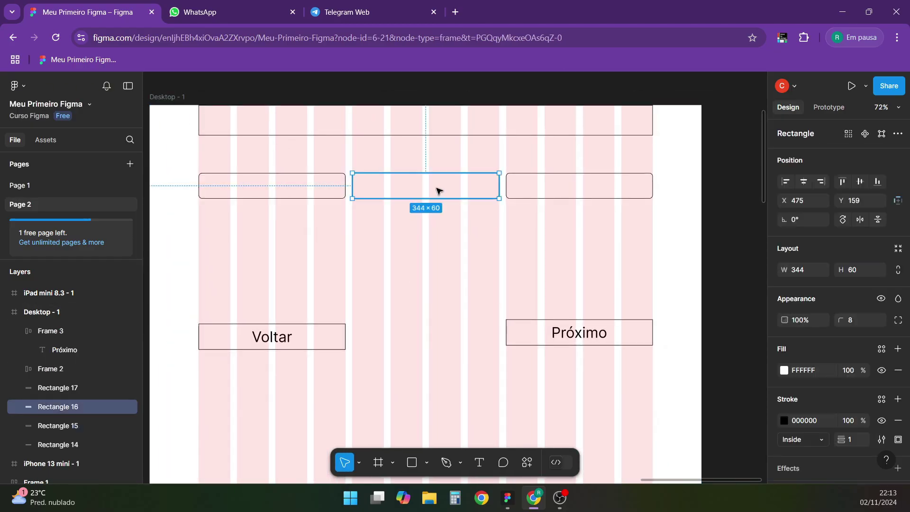
left_click(312, 198)
left_click(412, 196)
left_click(572, 199)
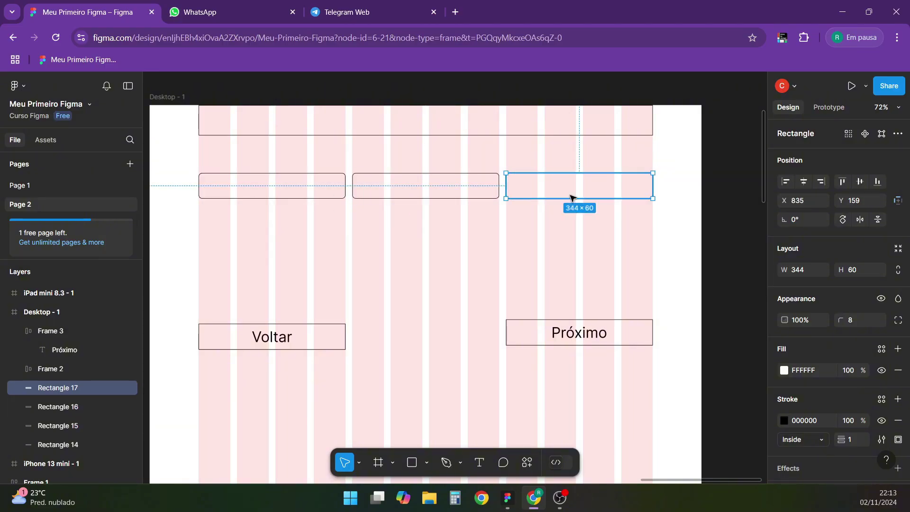
left_click(332, 339)
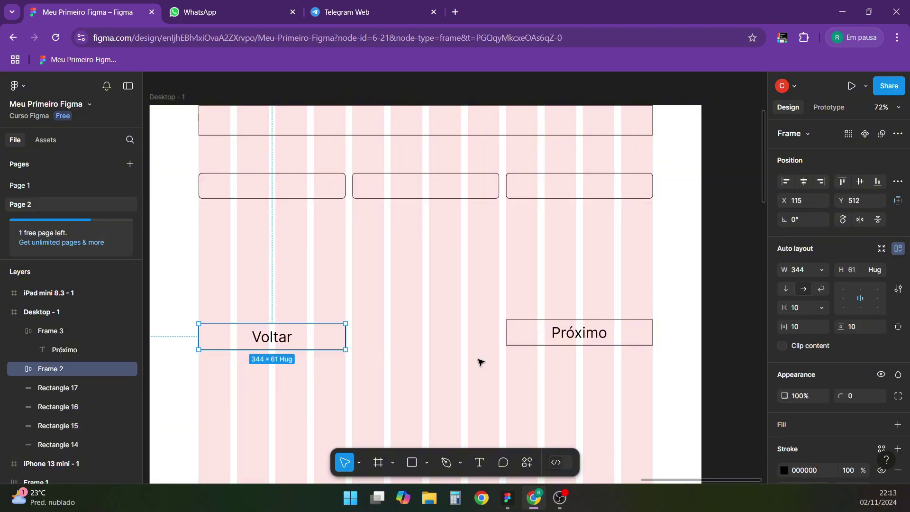
left_click(567, 342)
scroll(340, 286, "down", 2, "ctrl")
- Narrow the Desktop frame's first field to 310, and further to 254 so it spans three columns
left_click(250, 198)
scroll(256, 200, "up", 3, "ctrl")
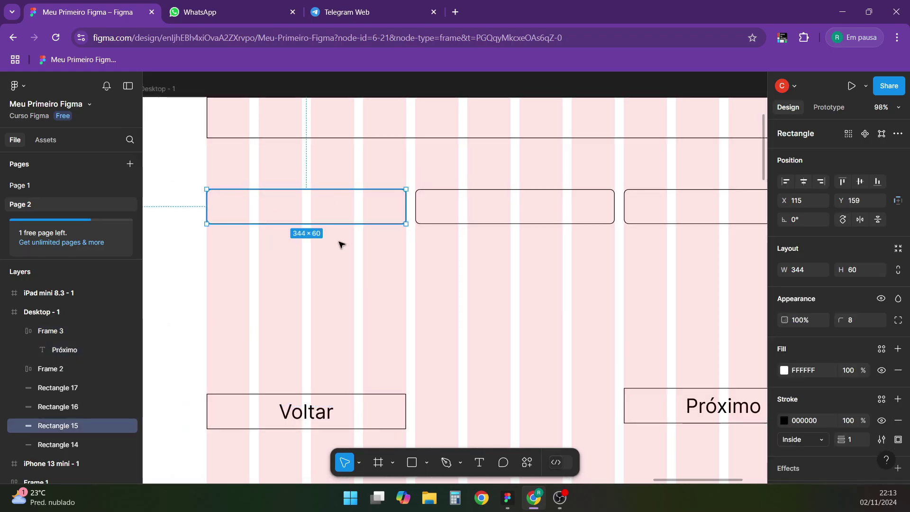
scroll(202, 206, "up", 4, "ctrl")
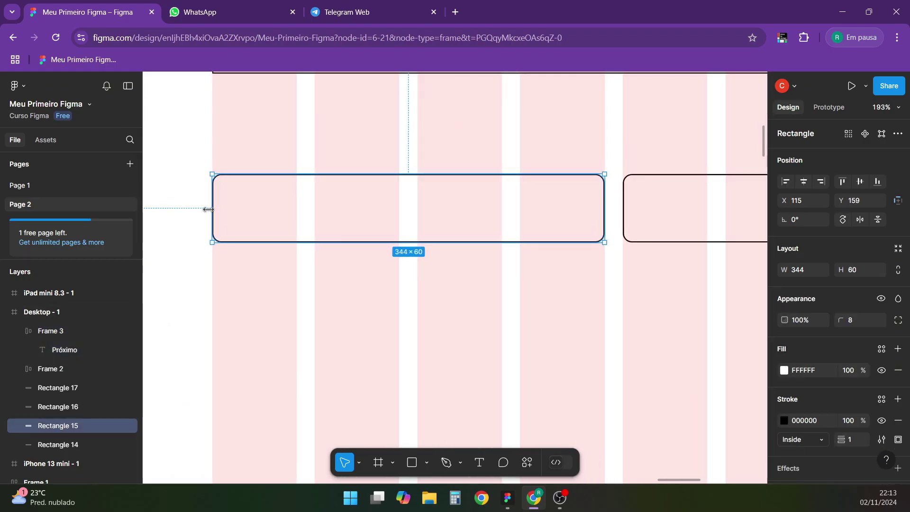
left_click_drag(602, 218, 567, 219)
scroll(490, 234, "down", 2, "ctrl")
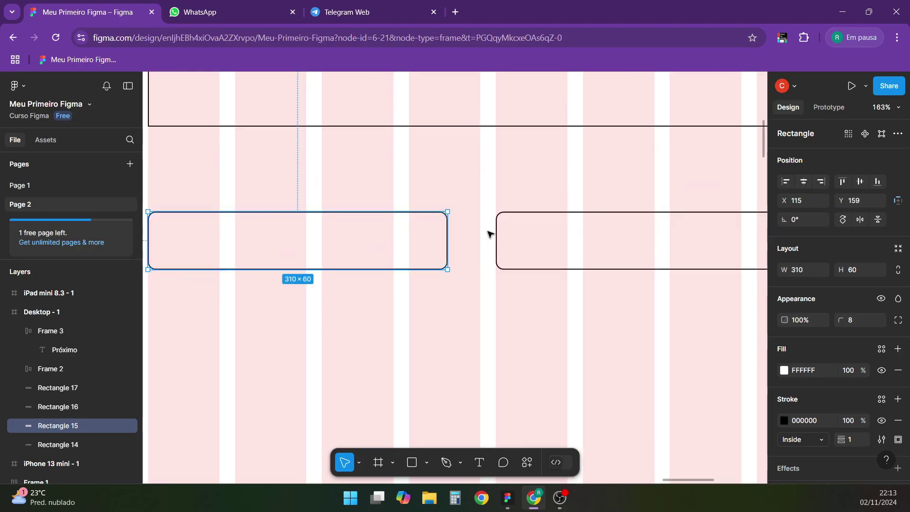
left_click_drag(447, 242, 392, 250)
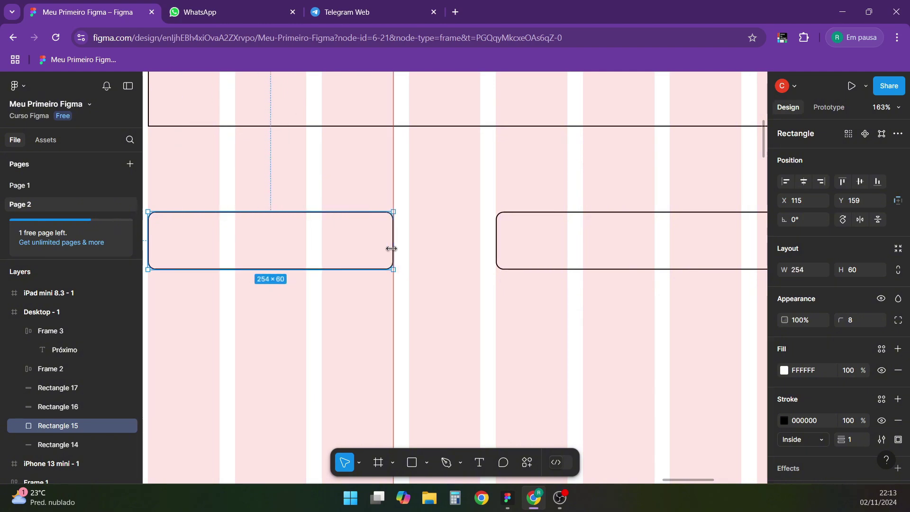
- Shrink the Desktop frame's first field to a single column, 74 wide
scroll(380, 254, "up", 2, "ctrl")
scroll(380, 256, "left", 5)
scroll(426, 269, "right", 6)
scroll(427, 269, "up", 1)
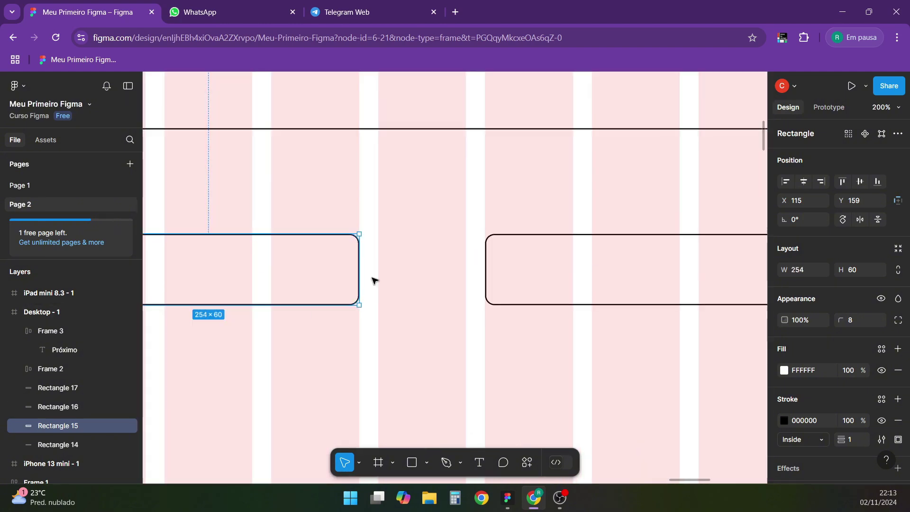
mouse_move(360, 270)
left_mouse_down()
mouse_move(465, 267)
mouse_move(359, 268)
left_mouse_up()
scroll(467, 274, "left", 4)
left_click_drag(511, 266, 295, 266)
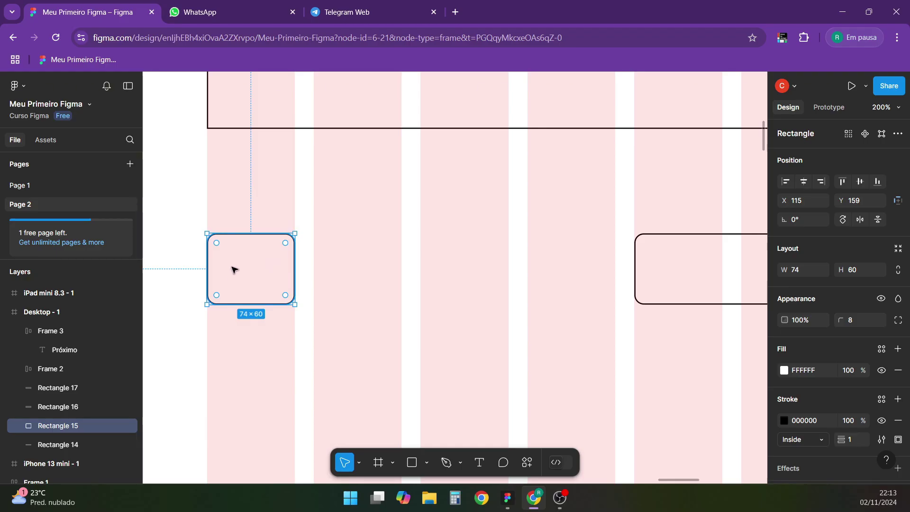
- Widen the Desktop frame's first field to 254, and further to 344 across four columns, and deselect it
left_click_drag(295, 271, 508, 274)
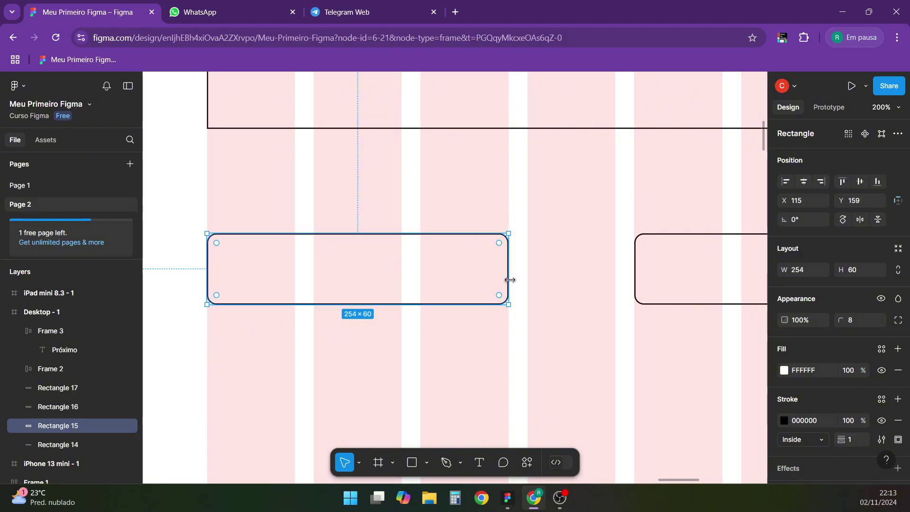
left_click_drag(510, 279, 615, 270)
scroll(461, 226, "down", 5)
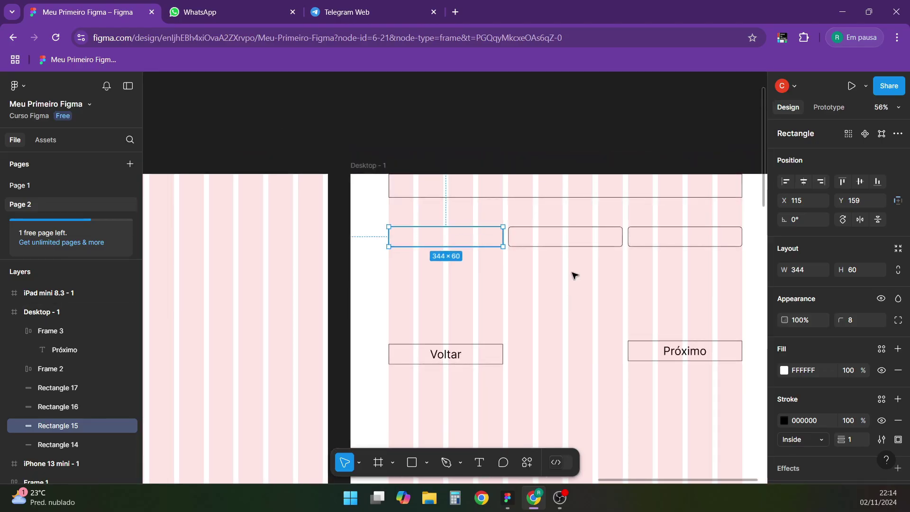
scroll(583, 241, "up", 2)
left_click(467, 115)
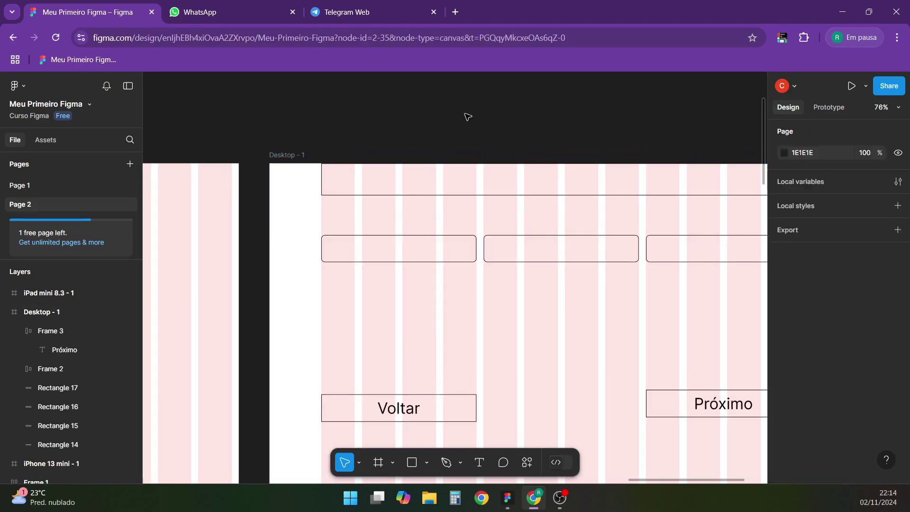
- Copy the desktop layout elements into the iPad mini frame and narrow the header to 701 across its eight columns
left_click(458, 256)
scroll(460, 280, "down", 1)
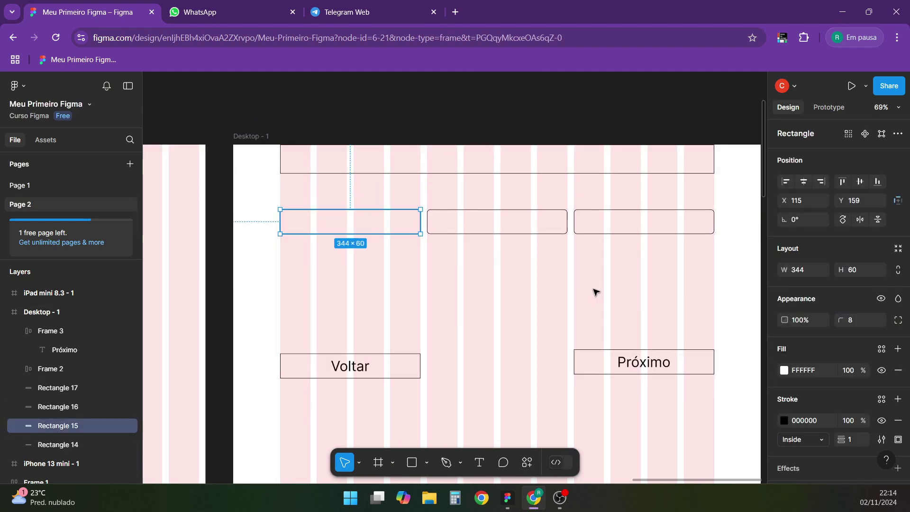
scroll(595, 292, "down", 3)
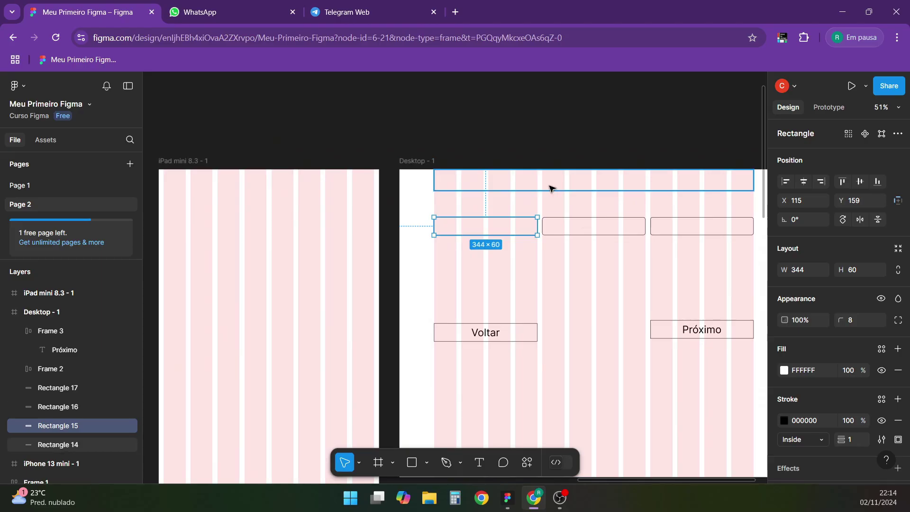
scroll(557, 192, "down", 1)
left_click_drag(555, 187, 442, 186)
scroll(346, 217, "up", 1)
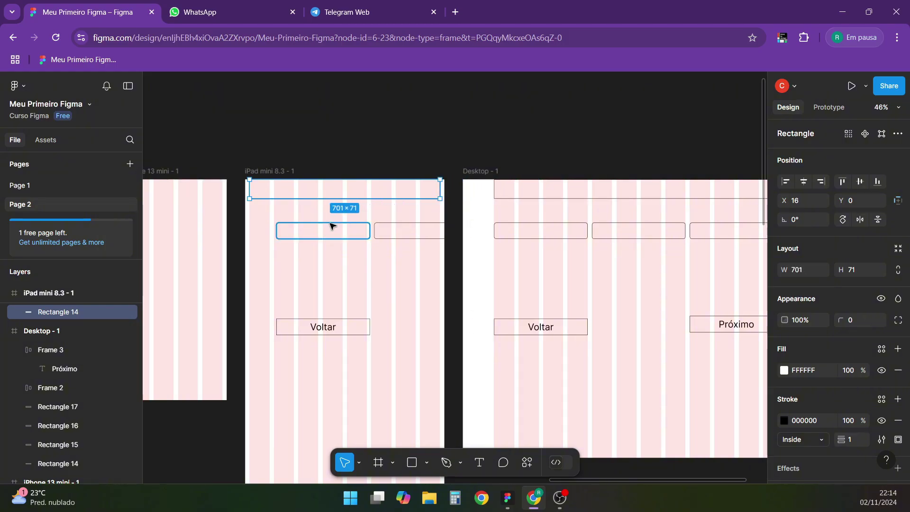
- Arrange the iPad mini fields on the grid, two side by side and the third below at X 16, Y 254
scroll(331, 226, "up", 3)
left_click_drag(344, 244, 299, 247)
left_click_drag(463, 245, 233, 284)
scroll(491, 290, "down", 3)
scroll(406, 296, "up", 2)
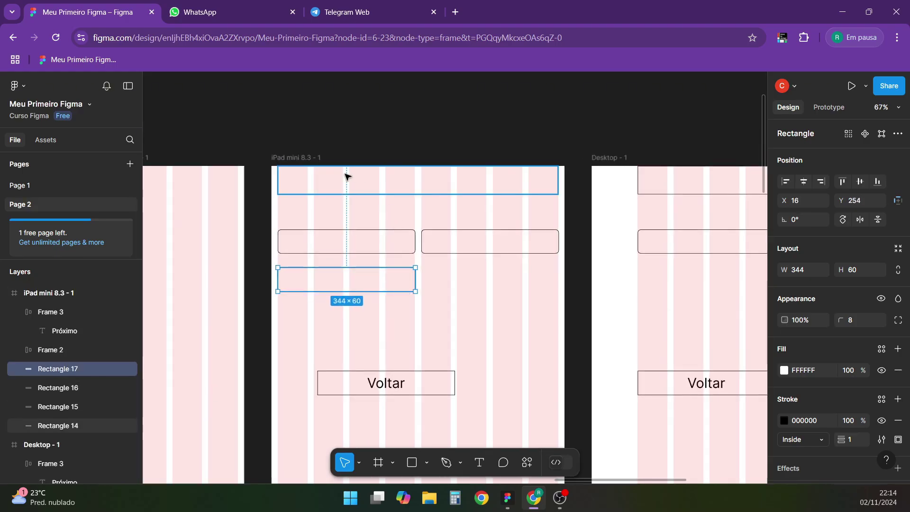
- Compare the column span of the first field in the iPad mini frame with the Desktop frame's fields
left_click(314, 158)
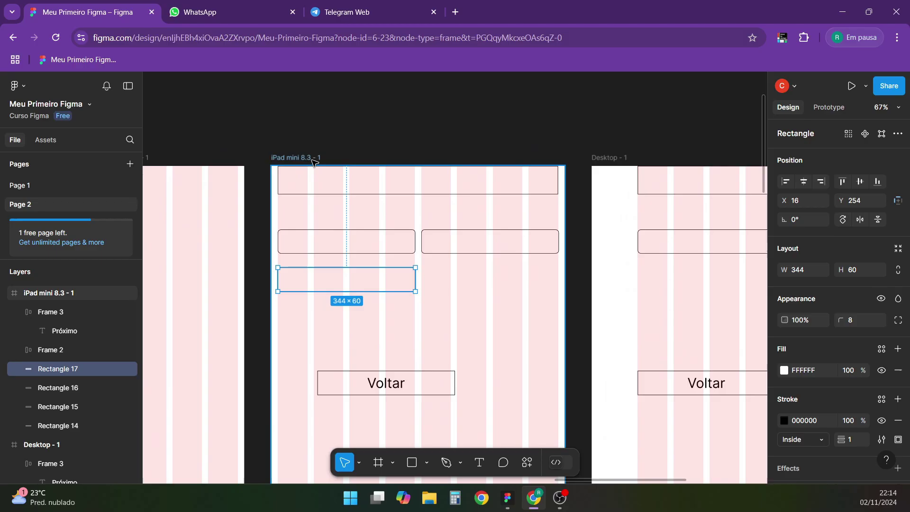
left_click(384, 251)
scroll(338, 242, "down", 4)
scroll(633, 250, "up", 2)
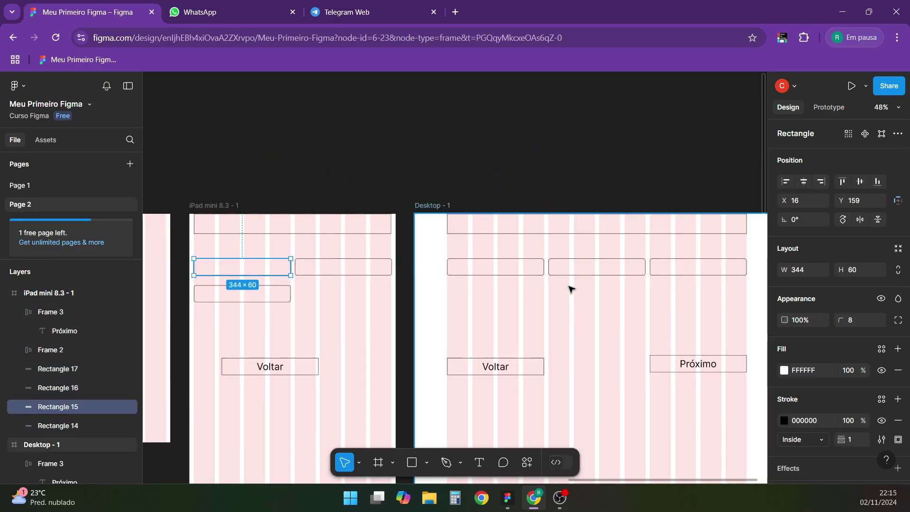
scroll(710, 263, "down", 3)
scroll(416, 310, "up", 1)
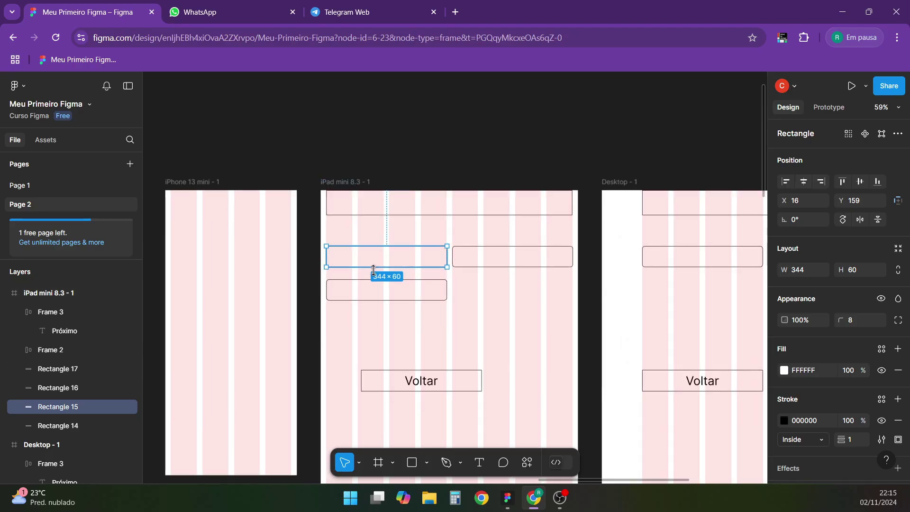
scroll(463, 304, "down", 1)
scroll(455, 346, "up", 4)
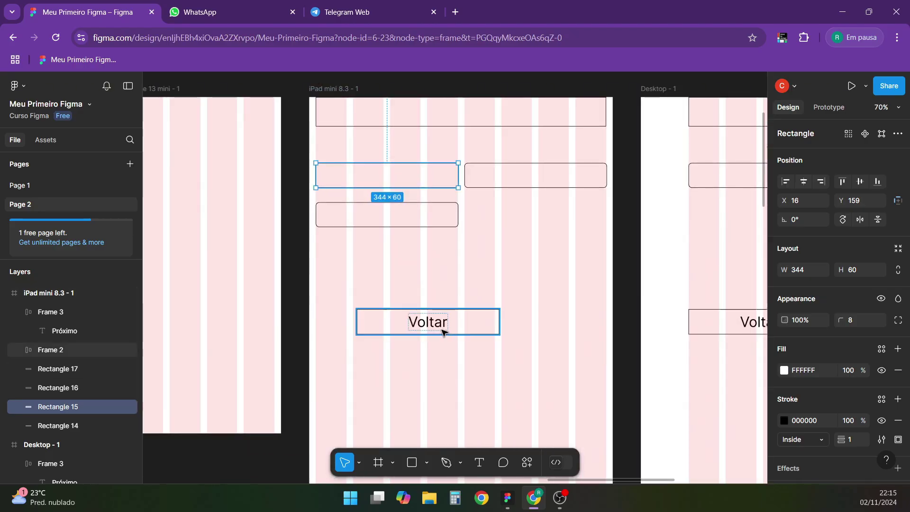
- Align the iPad mini buttons side by side on the grid, Voltar at X 16 and Próximo at X 375, both at Y 553
left_click(474, 327)
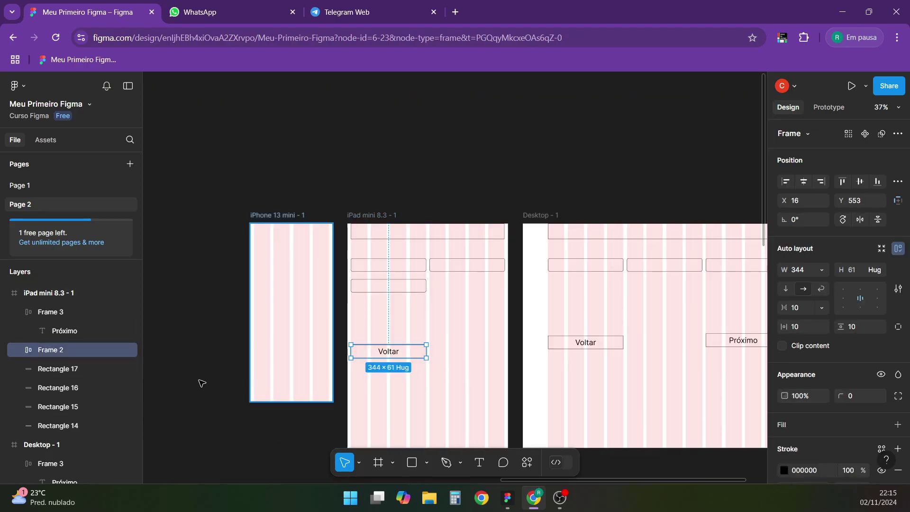
scroll(345, 381, "down", 5)
left_click(49, 312)
left_click_drag(542, 344, 441, 355)
scroll(430, 379, "up", 5)
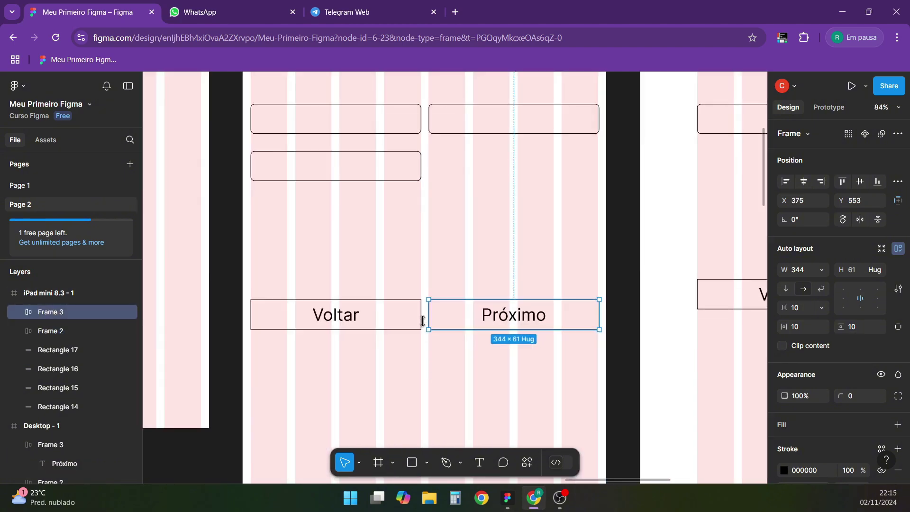
- Copy the iPad mini frame's header rectangle into the iPhone 13 mini frame
scroll(365, 360, "down", 5)
scroll(615, 341, "up", 5)
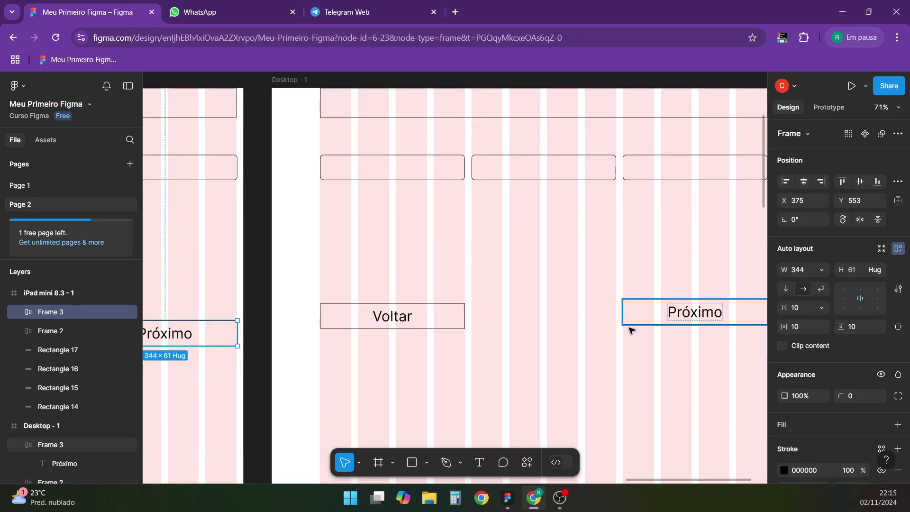
scroll(642, 325, "left", 5)
scroll(521, 332, "down", 1)
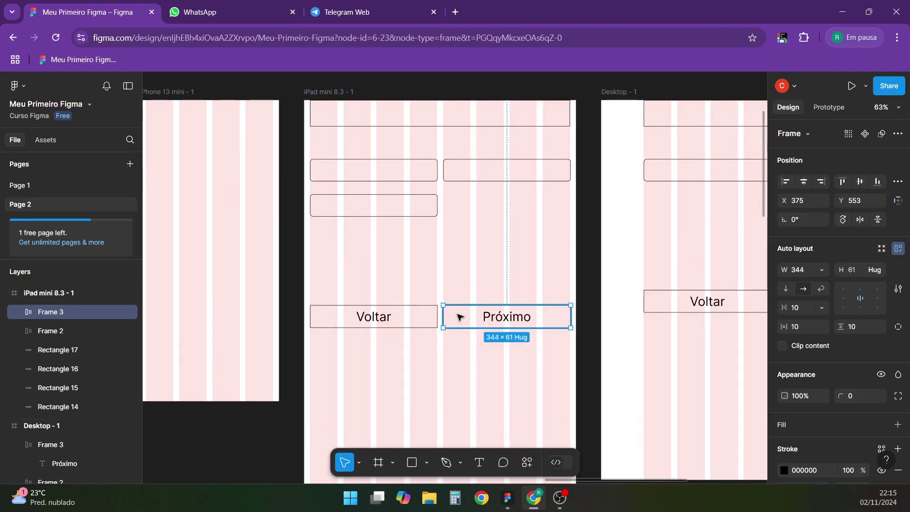
scroll(459, 317, "down", 2)
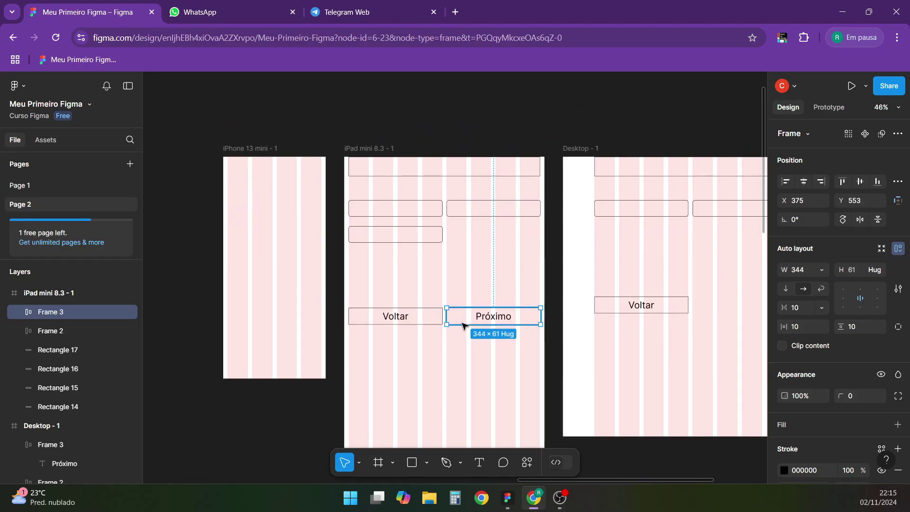
left_click(516, 173)
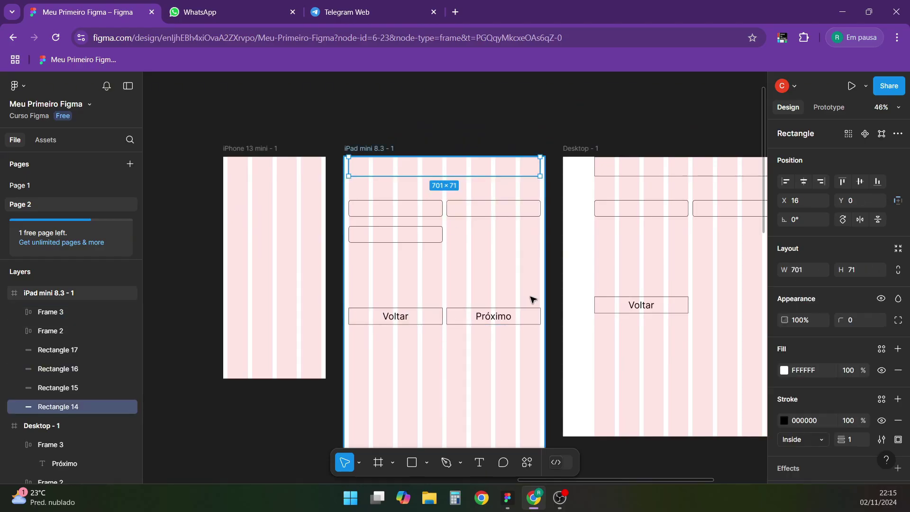
left_click(250, 154)
key("ctrl+v")
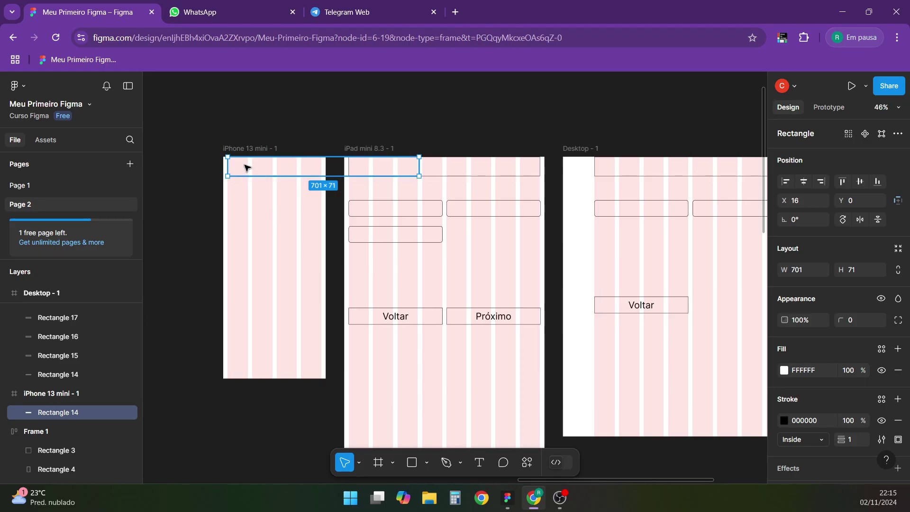
- Narrow the iPhone 13 mini header to the grid's full width and copy the three iPad mini fields below it, stacked at X 16
scroll(246, 168, "up", 3, "ctrl")
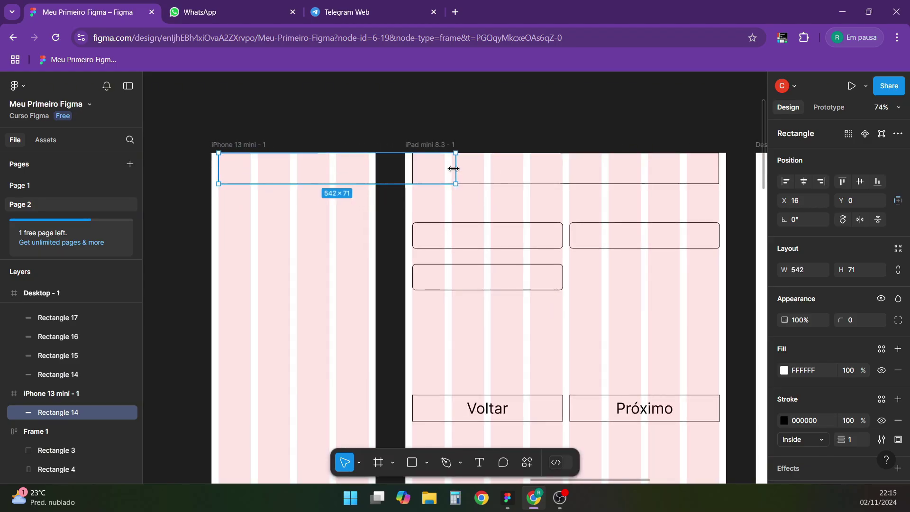
left_click_drag(450, 169, 369, 169)
left_click_drag(443, 242, 246, 221)
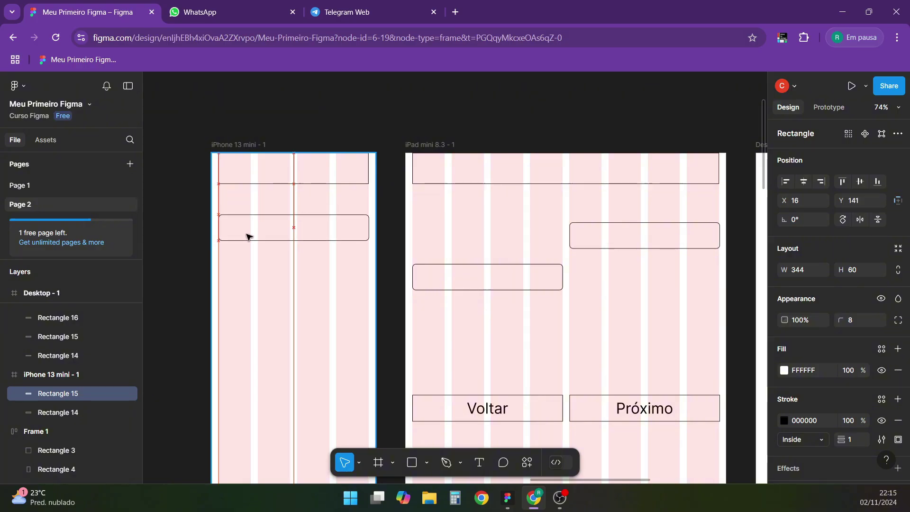
left_click_drag(607, 238, 258, 275)
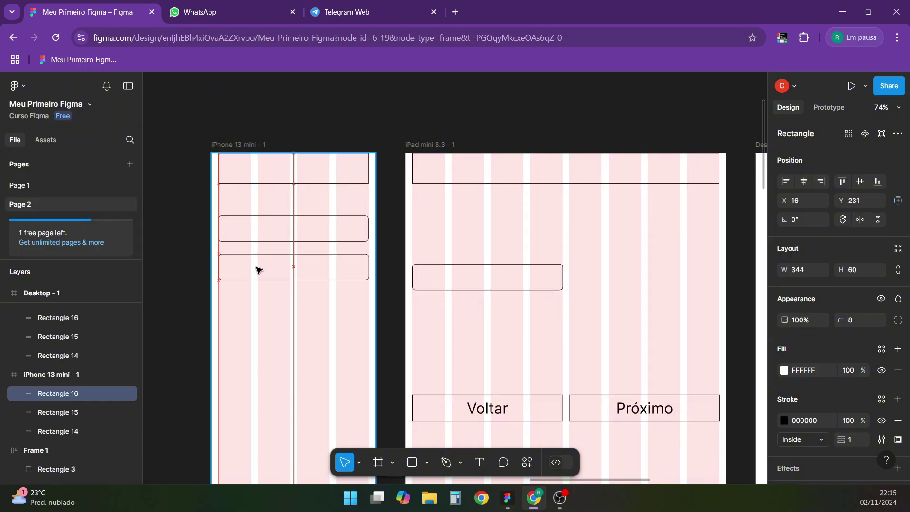
left_click_drag(418, 271, 252, 306)
- Copy both iPad mini buttons into the iPhone 13 mini frame, with Voltar at X 16, Y 744 and Próximo stacked above it
scroll(474, 298, "down", 3)
left_click_drag(460, 343, 266, 421)
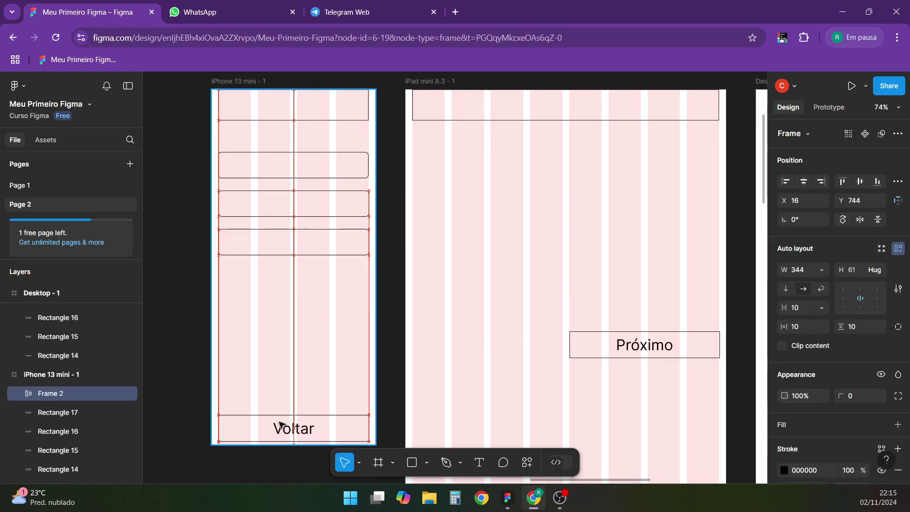
left_click_drag(616, 345, 266, 381)
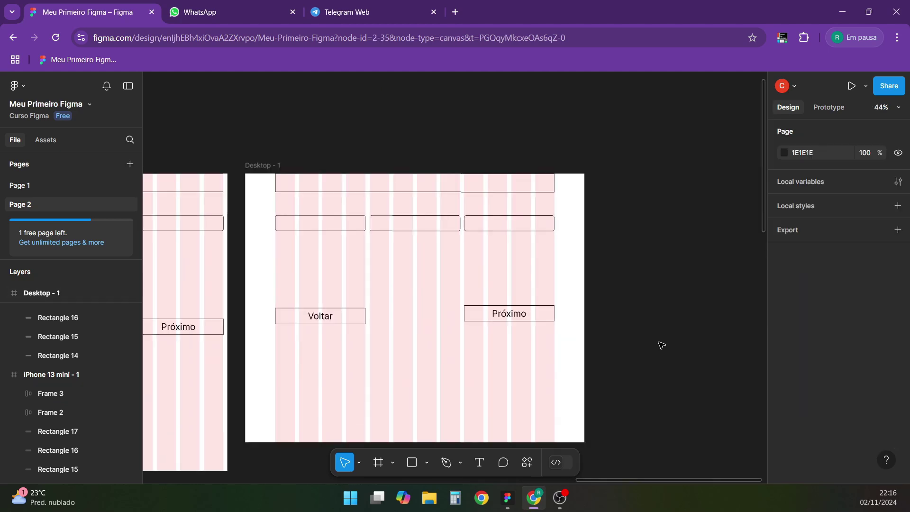
- Compare the form layout across the iPhone 13 mini, iPad mini and Desktop frames and examine the Desktop frame's layout grid entry
scroll(617, 349, "down", 5)
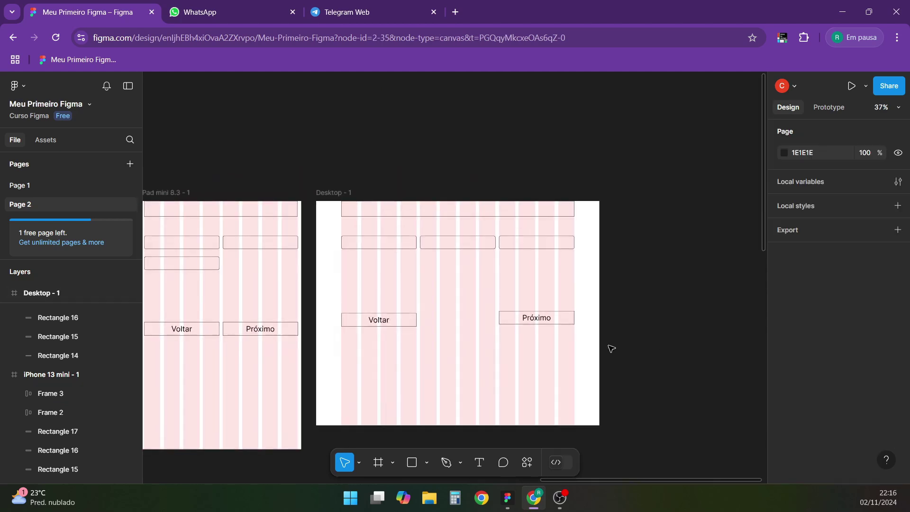
scroll(436, 367, "up", 4)
scroll(298, 368, "down", 2)
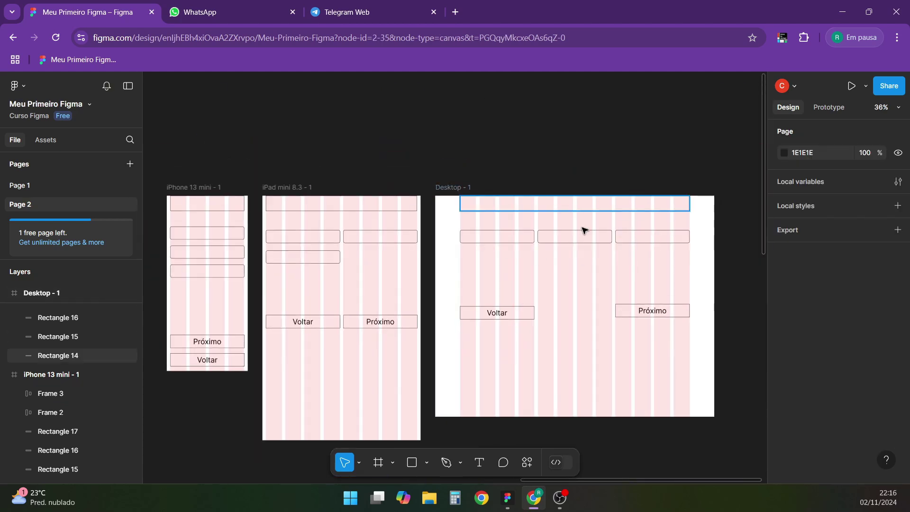
left_click(217, 186)
key("shift+1")
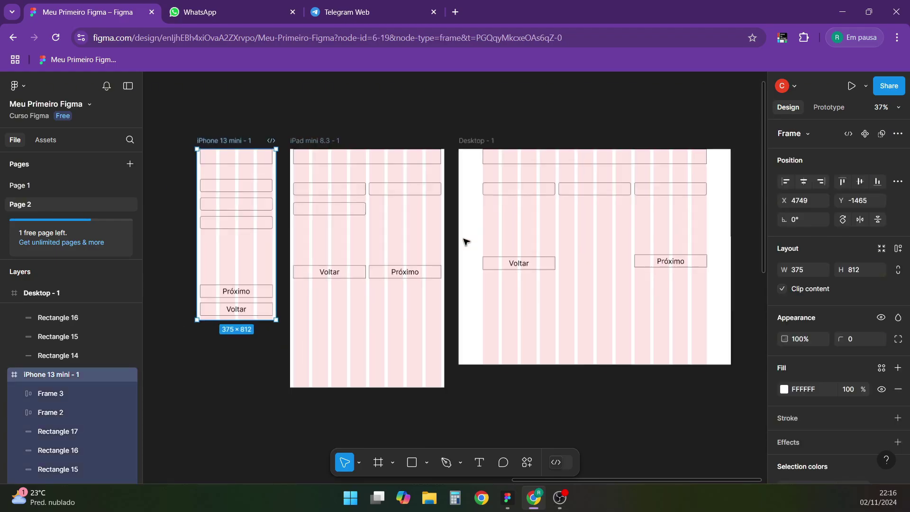
scroll(667, 188, "up", 4)
scroll(355, 264, "down", 3)
scroll(453, 226, "up", 2)
scroll(258, 185, "up", 1)
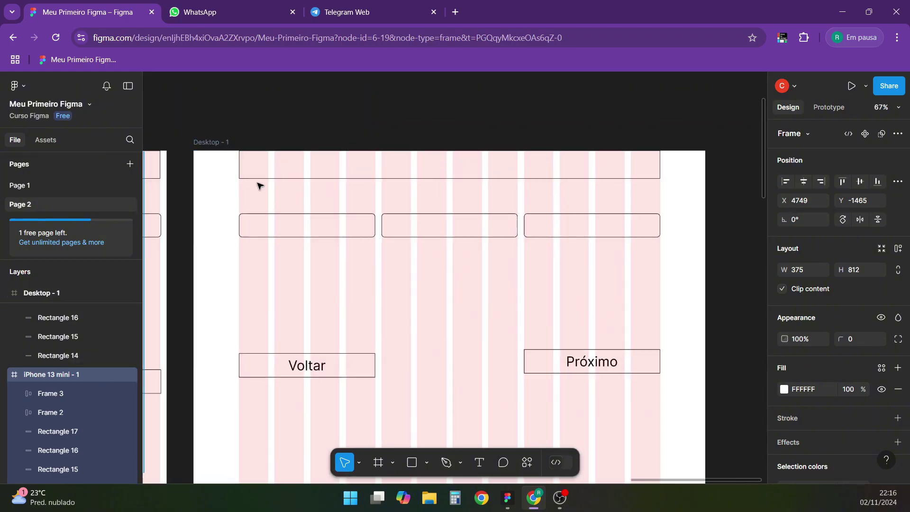
left_click(214, 143)
scroll(787, 415, "down", 3)
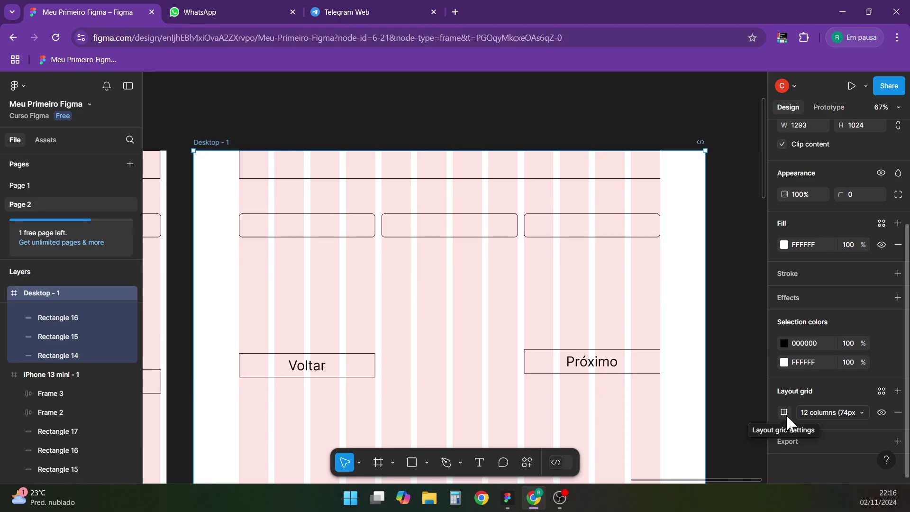
scroll(417, 340, "down", 3)
scroll(385, 352, "up", 3)
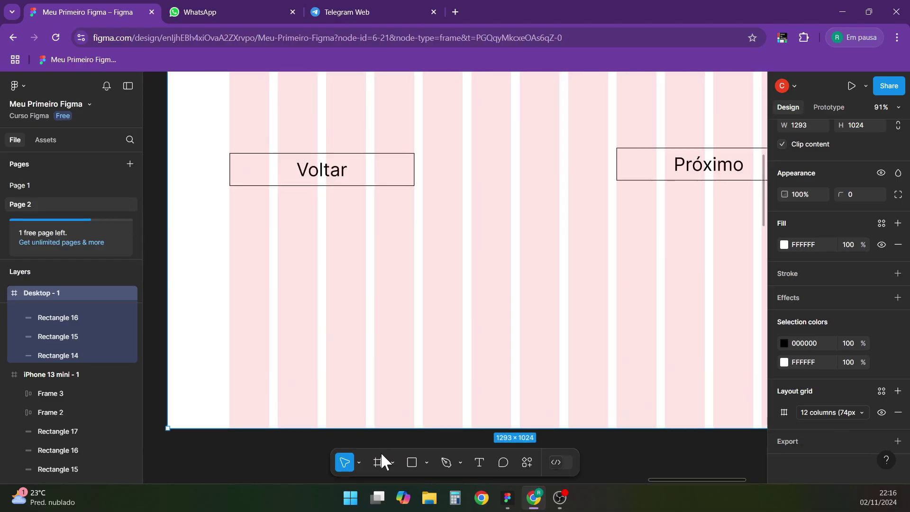
- Draw a 1064 × 302 frame spanning the Desktop grid columns below the buttons, at X 115, Y 671
left_click_drag(232, 223, 376, 304)
key("ctrl+z")
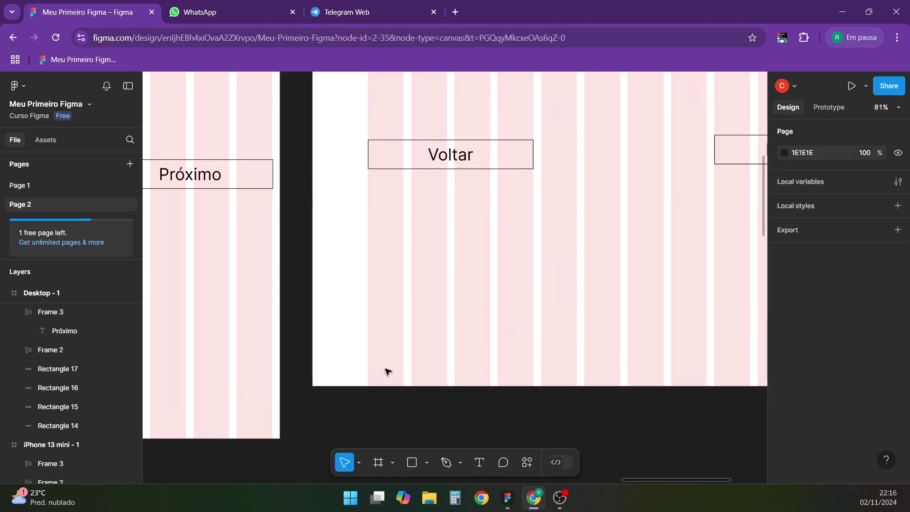
left_click(378, 463)
left_click_drag(376, 220, 550, 311)
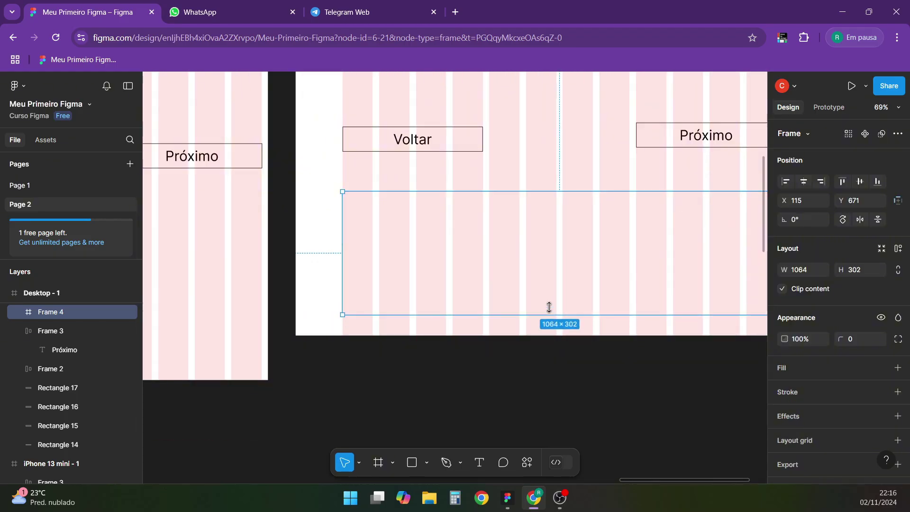
- Move the Desktop Voltar button into the new inner frame and give that frame a 4 px inside stroke in FF3D3D
left_click_drag(409, 130, 447, 248)
scroll(386, 291, "up", 2)
scroll(568, 325, "down", 3)
left_click(502, 358)
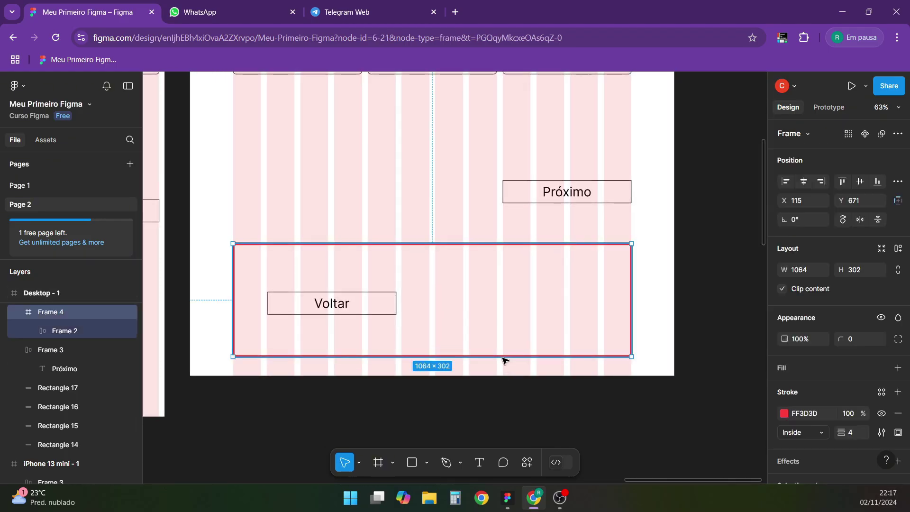
- Reposition the Voltar button inside the red-outlined frame to X 108, Y 189
scroll(314, 374, "up", 3)
left_click(280, 291)
left_click_drag(280, 291, 290, 320)
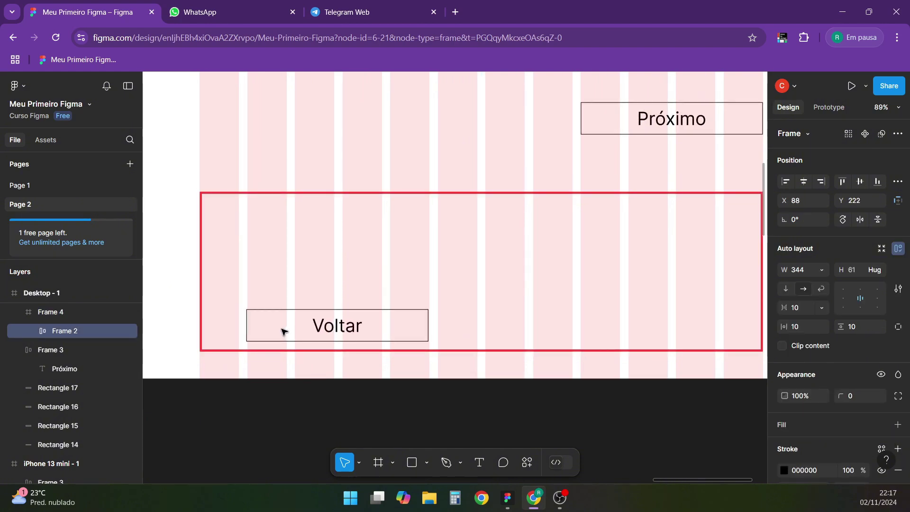
left_click_drag(250, 291, 292, 314)
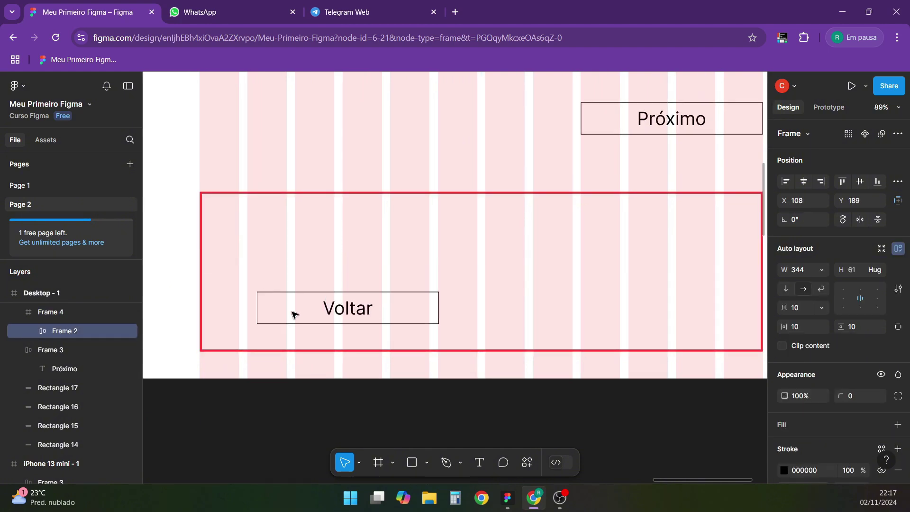
- Move the Próximo button into the red-outlined frame at X 720, Y 204, and shift Voltar to X 37, Y 209
left_click_drag(672, 118, 672, 318)
scroll(673, 327, "down", 2)
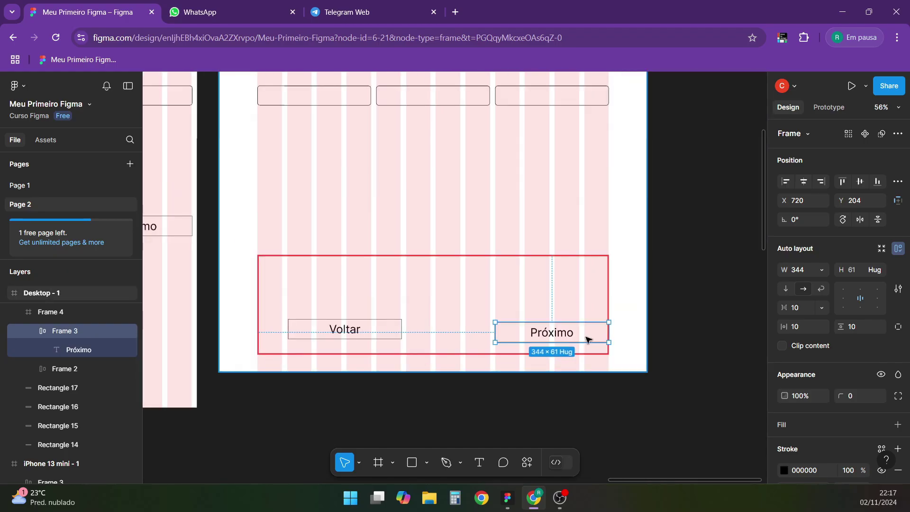
scroll(601, 348, "up", 2)
scroll(602, 348, "up", 5)
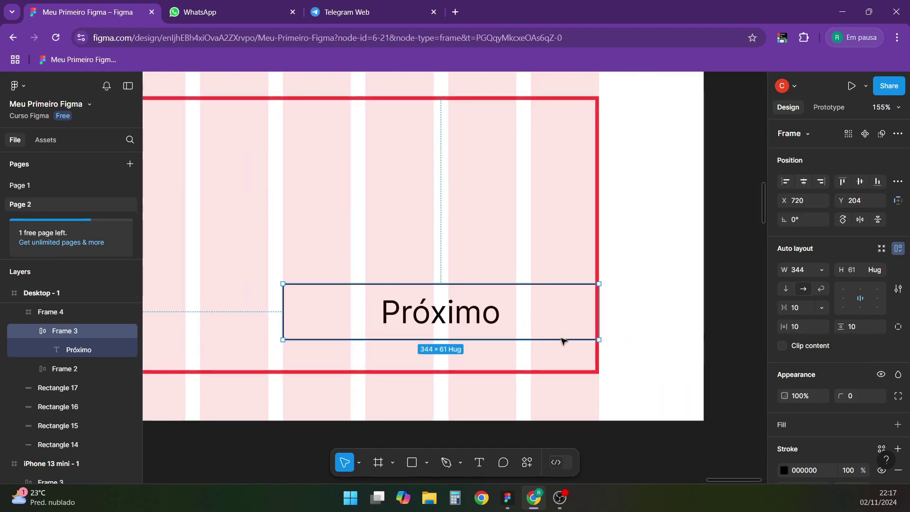
scroll(369, 368, "down", 3)
scroll(244, 345, "up", 2)
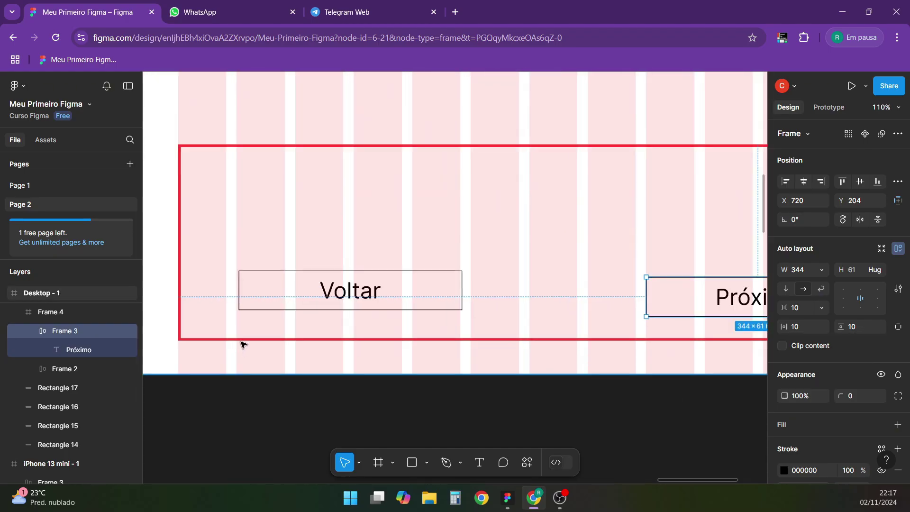
left_click(295, 301)
left_click_drag(294, 300, 257, 309)
scroll(514, 311, "down", 3)
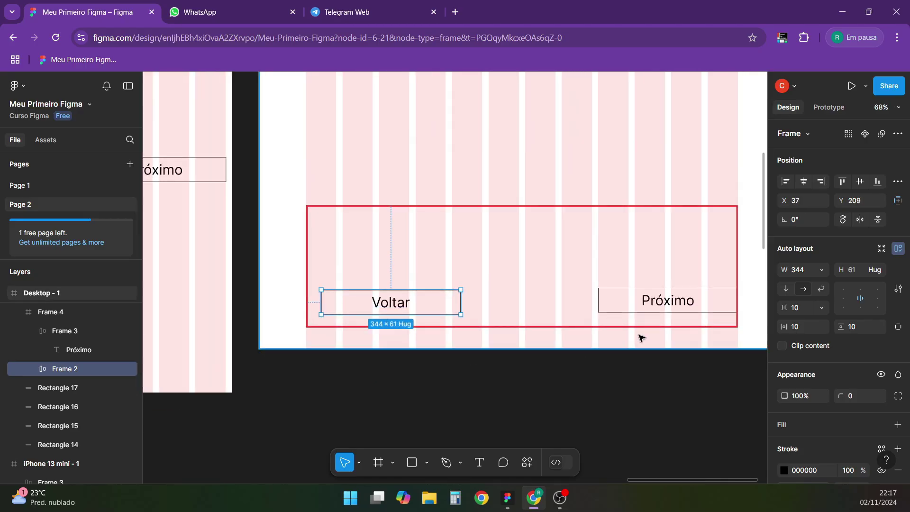
- Hide the Desktop frame's 12-column layout grid
scroll(436, 339, "up", 1)
key("Escape")
key("Escape")
scroll(435, 339, "down", 4)
left_click(881, 412)
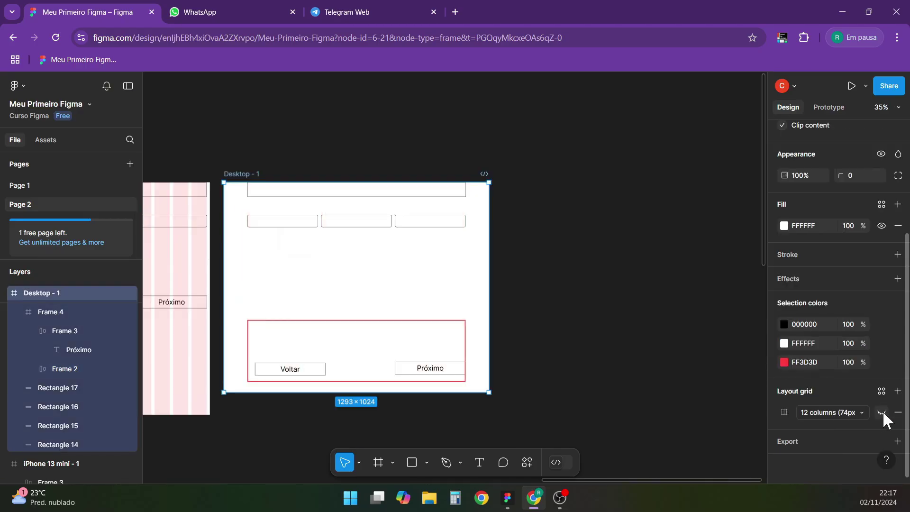
- Add a layout grid to the red-outlined frame and set it to 12 stretch columns
scroll(314, 348, "up", 2)
left_click(314, 340)
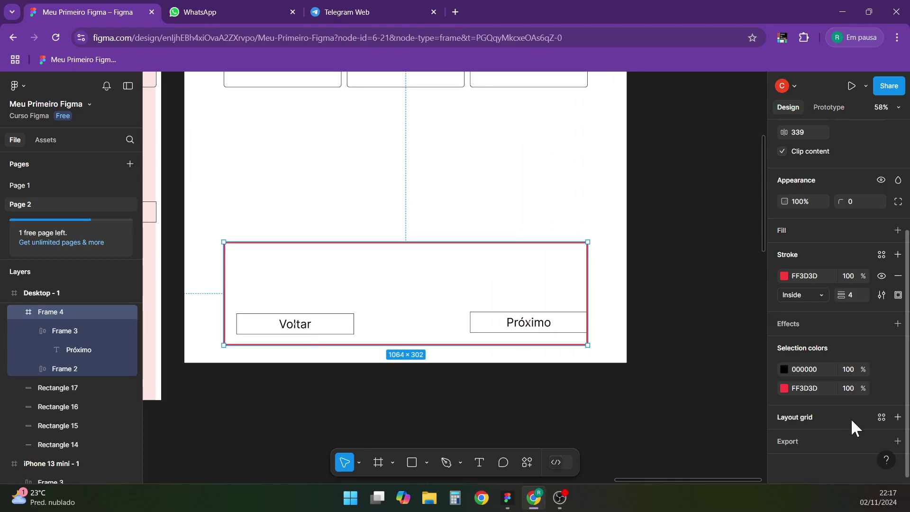
left_click(897, 417)
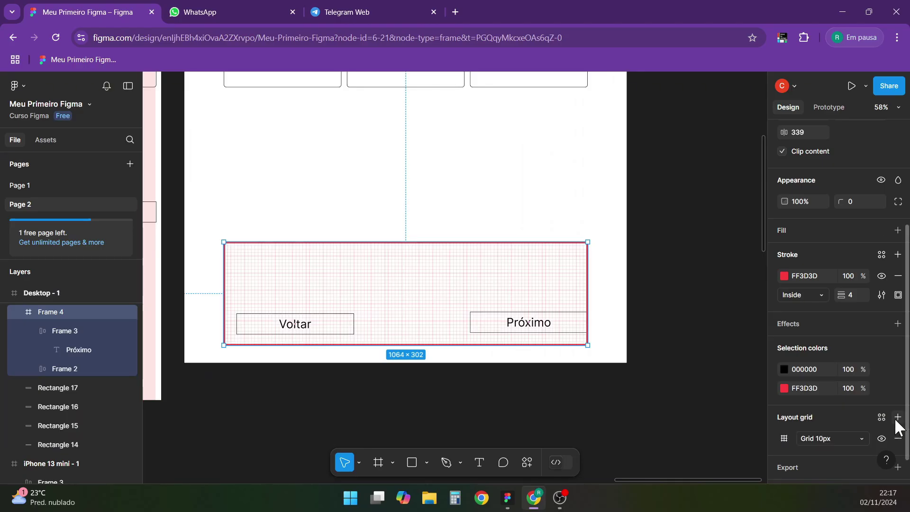
left_click(786, 439)
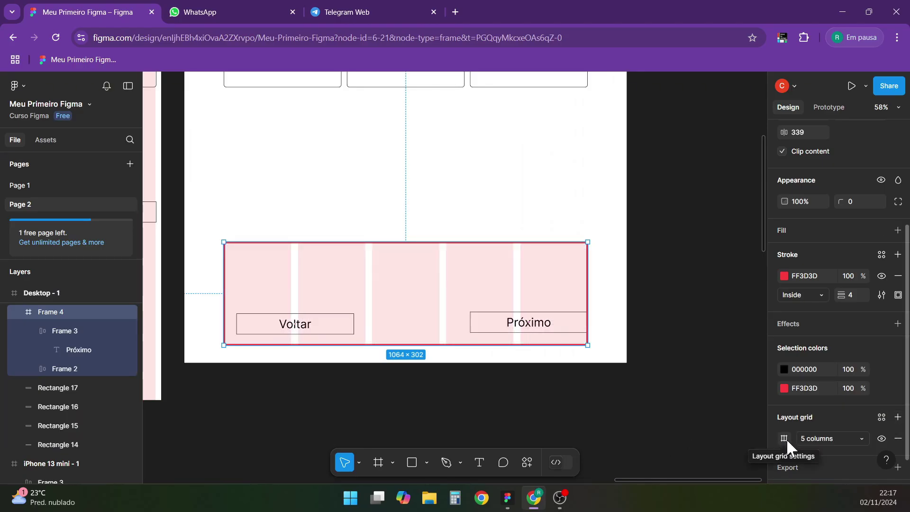
left_click(785, 439)
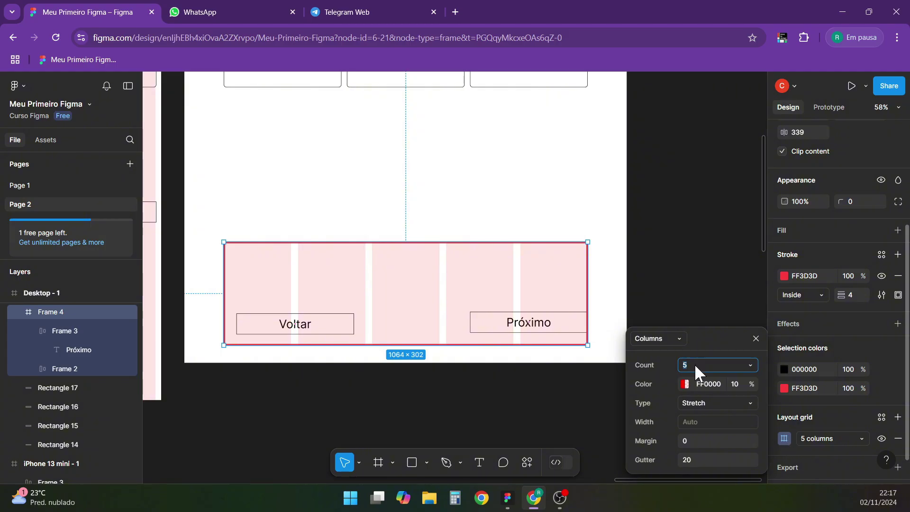
type("12")
key("Return")
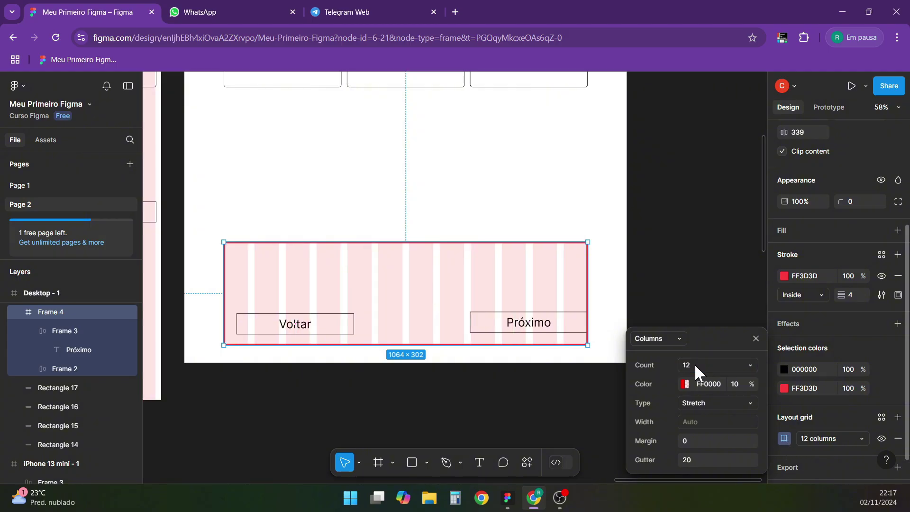
- Set the red-outlined frame's grid margin and gutter to 16 each
left_click(706, 441)
key("Tab")
type("16")
key("Return")
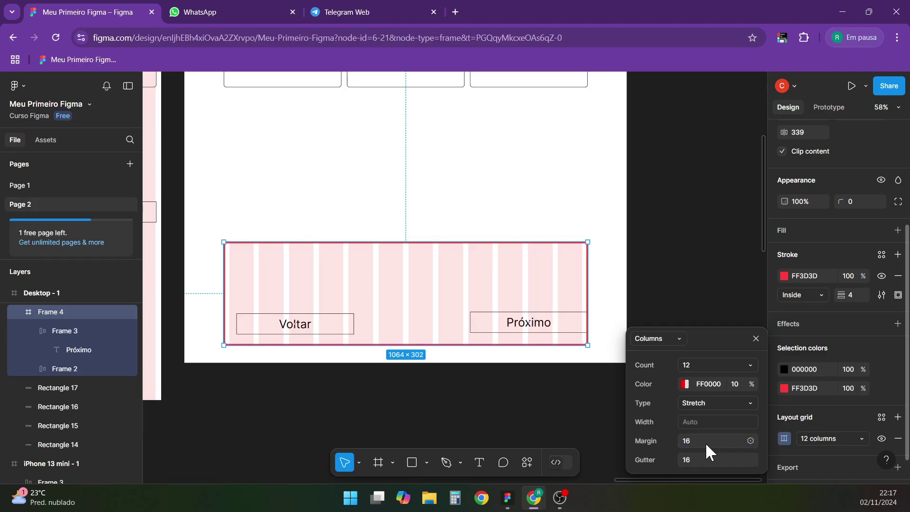
- Align Voltar and Próximo to the outer columns of the inner frame's grid, each resized to 333 wide across four columns
scroll(285, 278, "up", 5, "ctrl")
left_click_drag(291, 280, 291, 283)
scroll(559, 329, "right", 3)
scroll(559, 330, "down", 1, "ctrl")
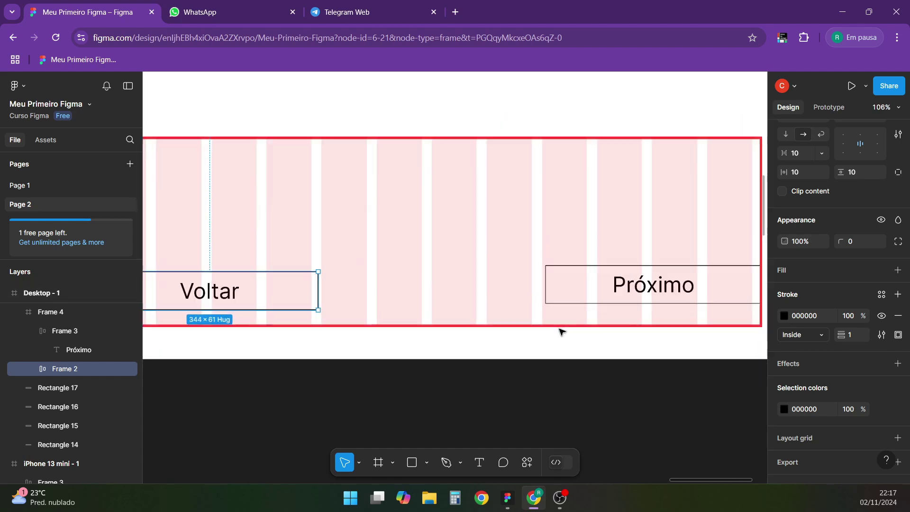
left_click(596, 291)
left_click_drag(596, 290, 620, 294)
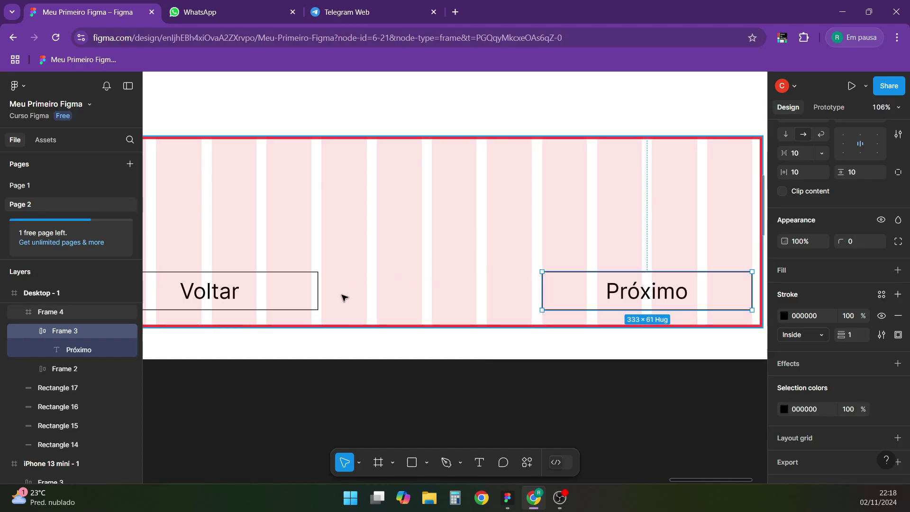
left_click(299, 290)
scroll(459, 308, "down", 3)
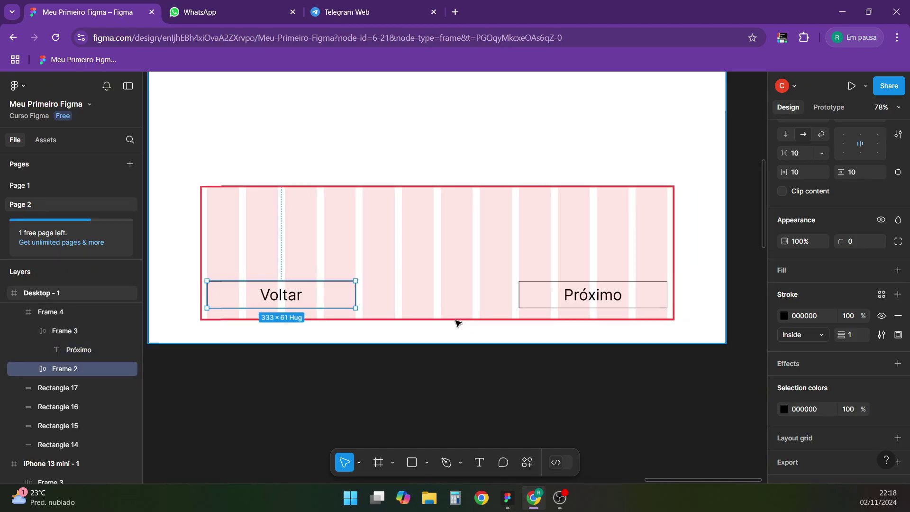
left_click(473, 427)
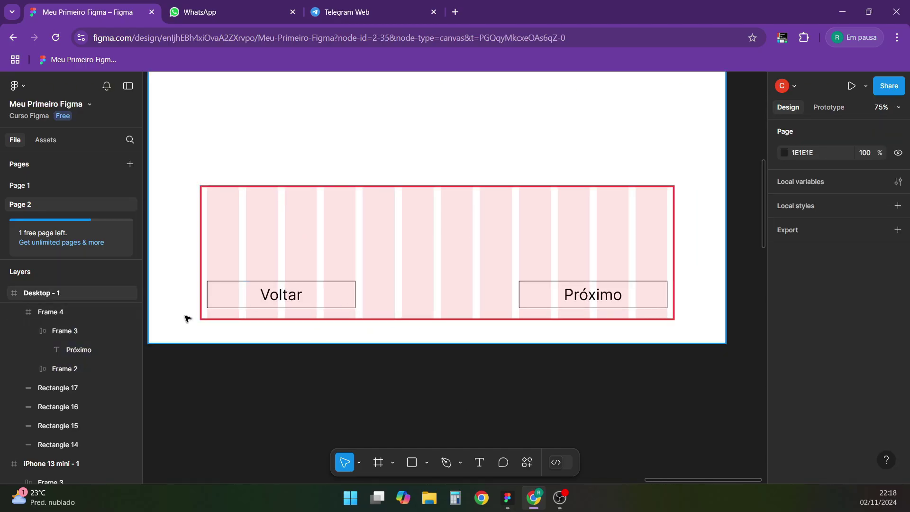
- Move the Voltar button down to Y 225 inside the red-outlined frame
scroll(187, 315, "up", 5)
left_click(288, 278)
left_click(289, 278)
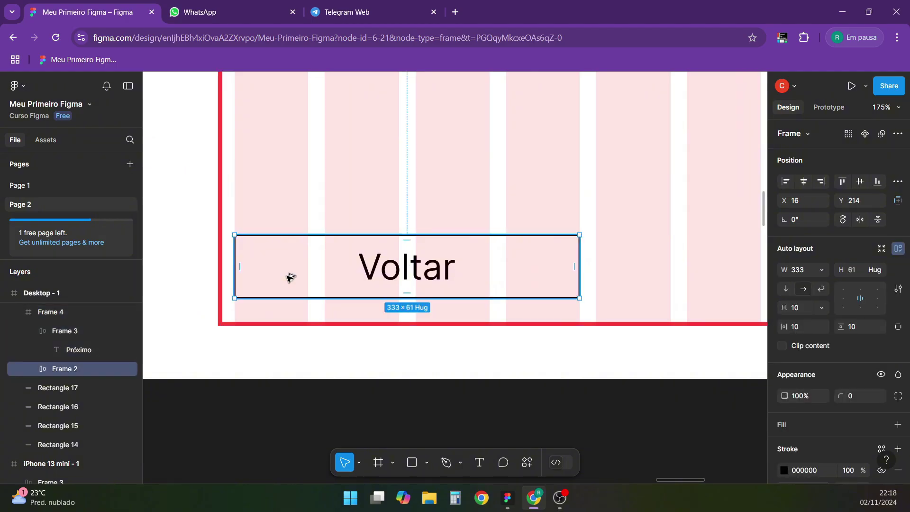
key("alt")
key("shift+Down")
key("Down")
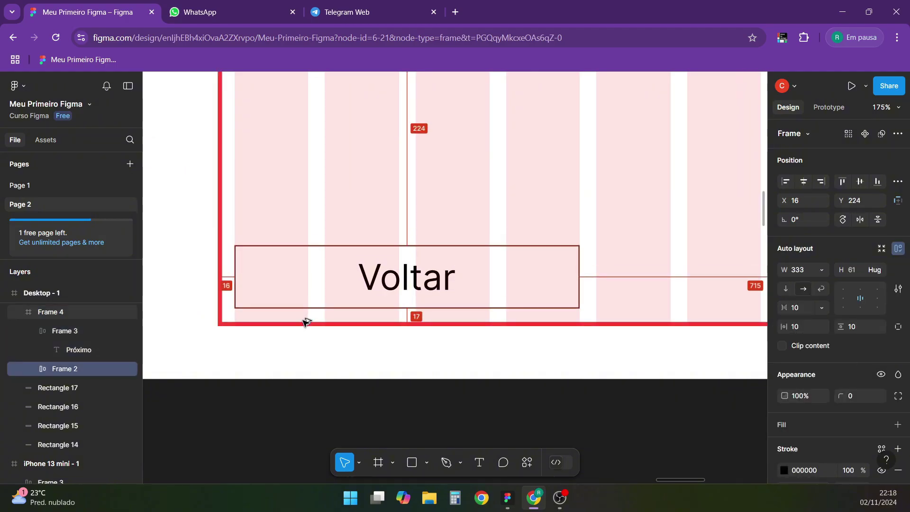
scroll(303, 323, "down", 5)
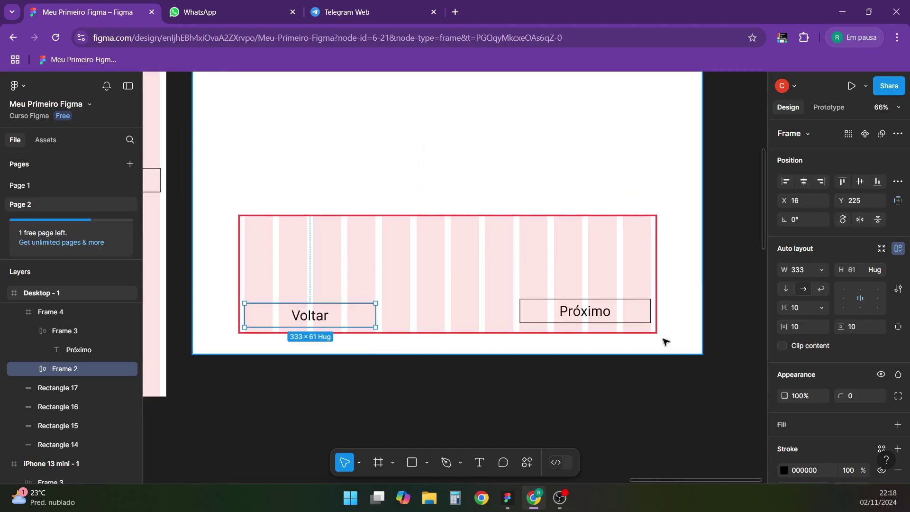